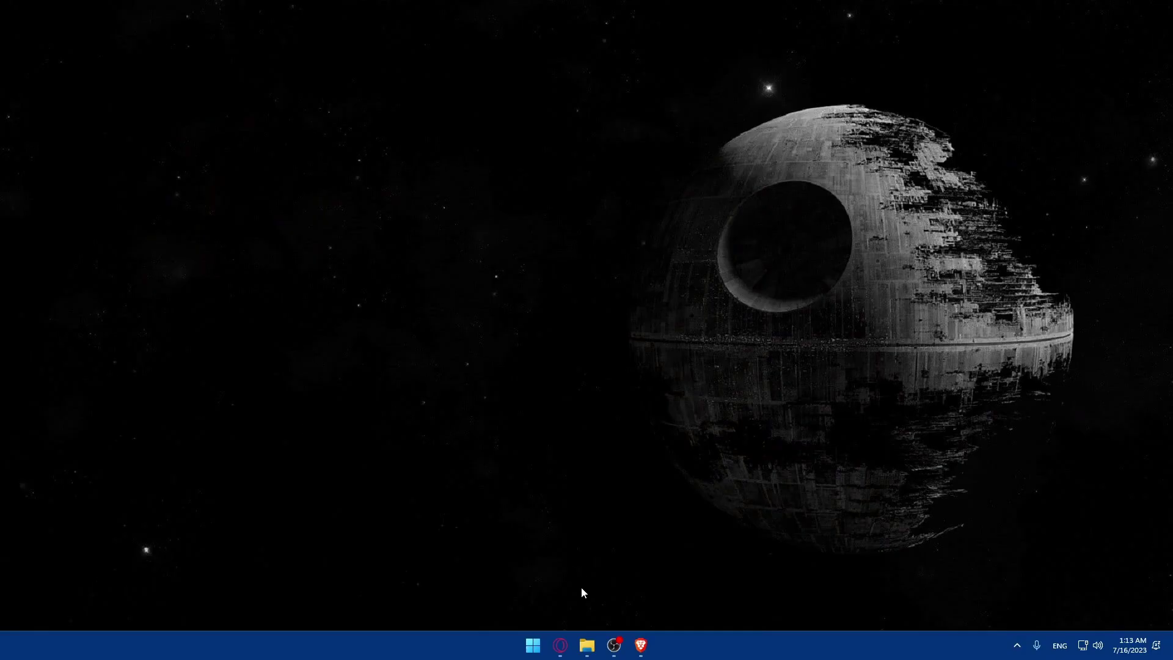
Step: Open Brave and enter shopify.com in the address bar
click(639, 645)
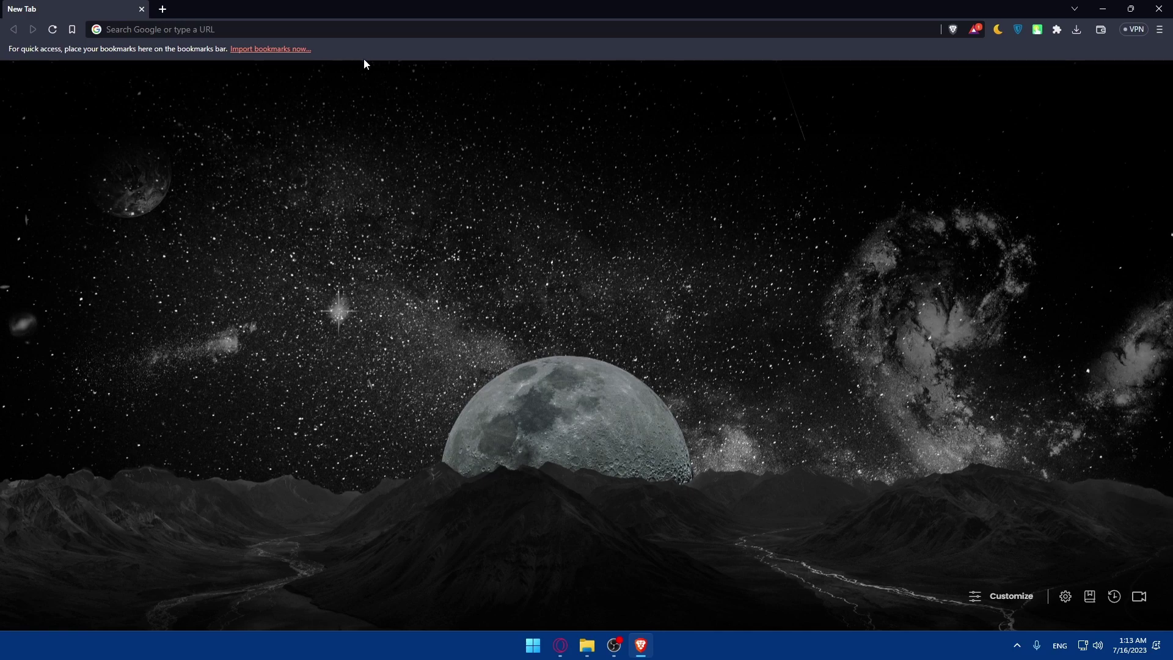
click(233, 32)
text(shopify)
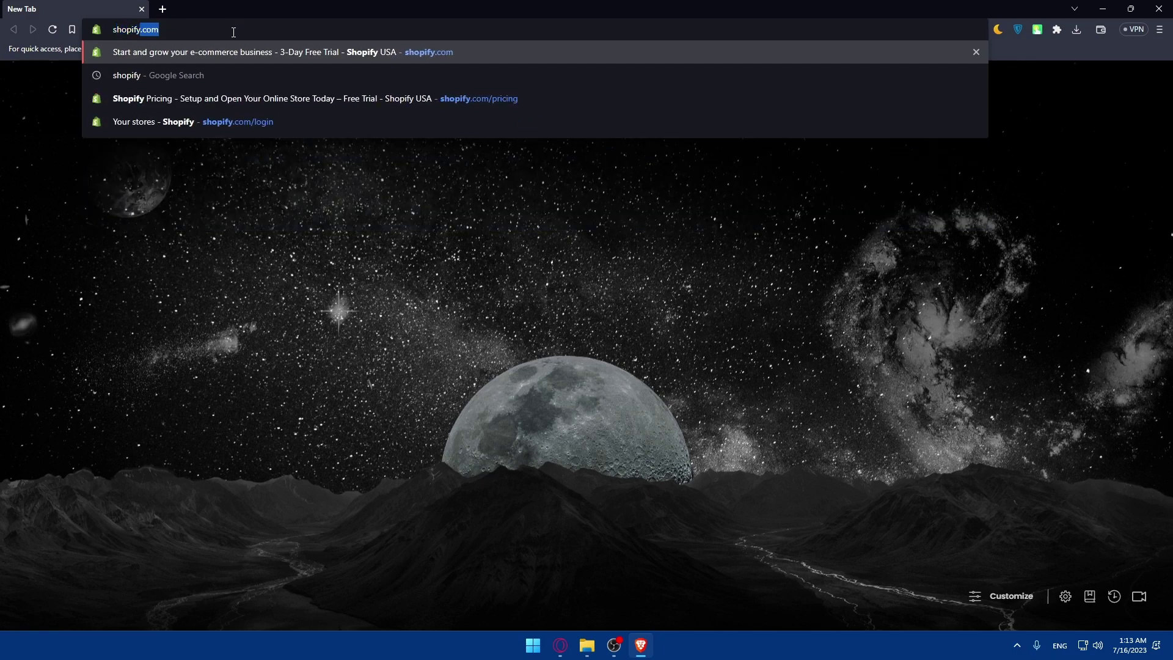
text(.com)
Step: Load shopify.com and scroll through its homepage
key(Return)
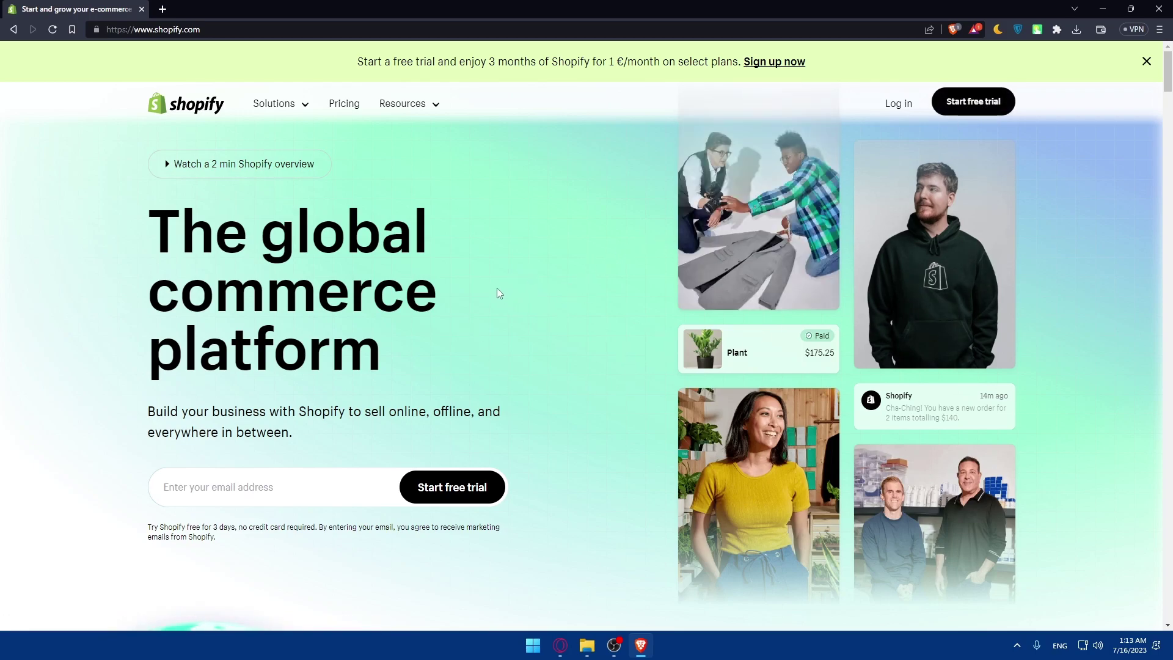
scroll(492, 284, down, 10)
scroll(492, 269, down, 15)
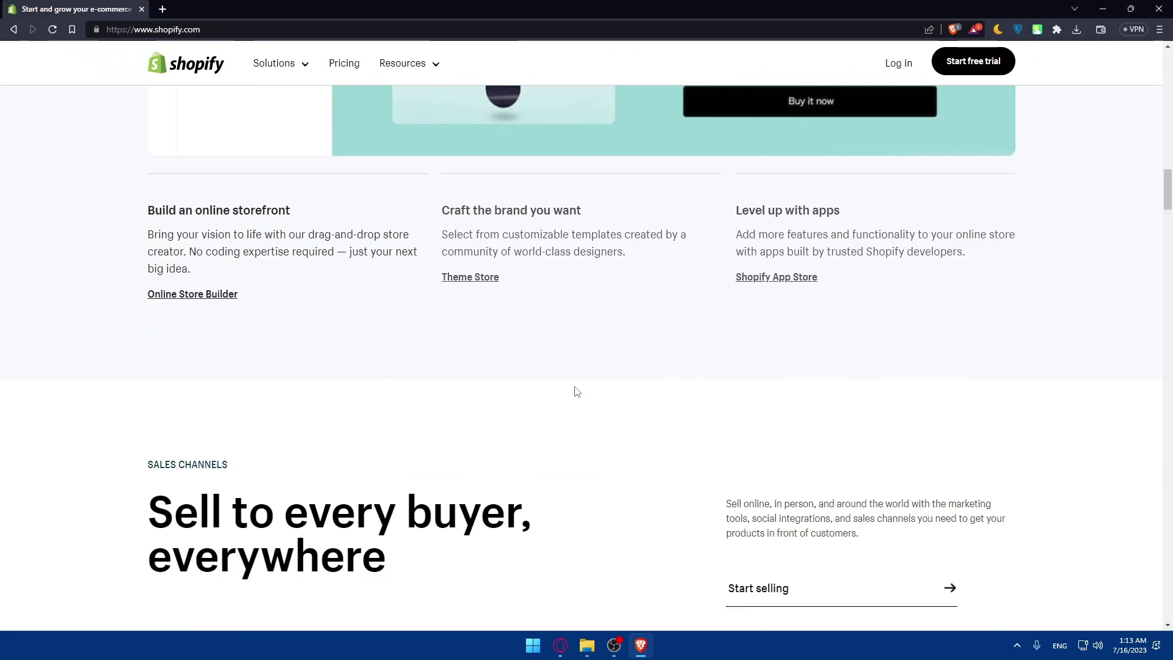
scroll(577, 391, down, 8)
scroll(577, 392, up, 15)
scroll(577, 392, up, 10)
Step: Log in and create another store, skipping setup questions and postponing the security review
click(898, 63)
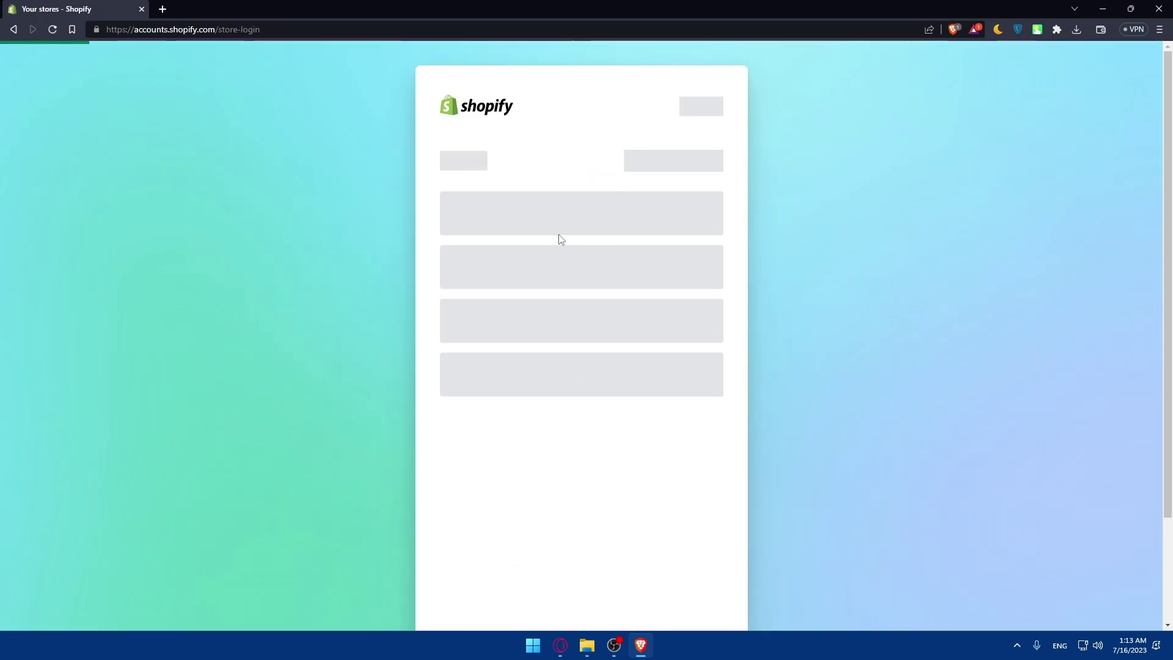
scroll(575, 354, down, 2)
scroll(651, 185, up, 2)
click(653, 165)
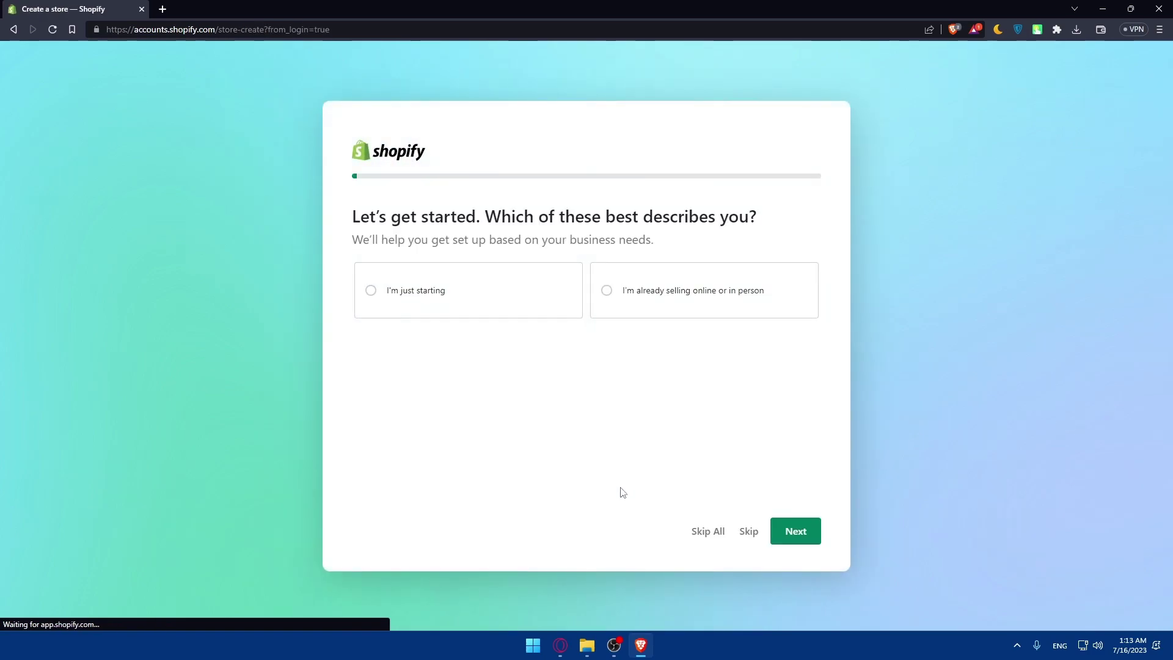
click(707, 531)
click(539, 328)
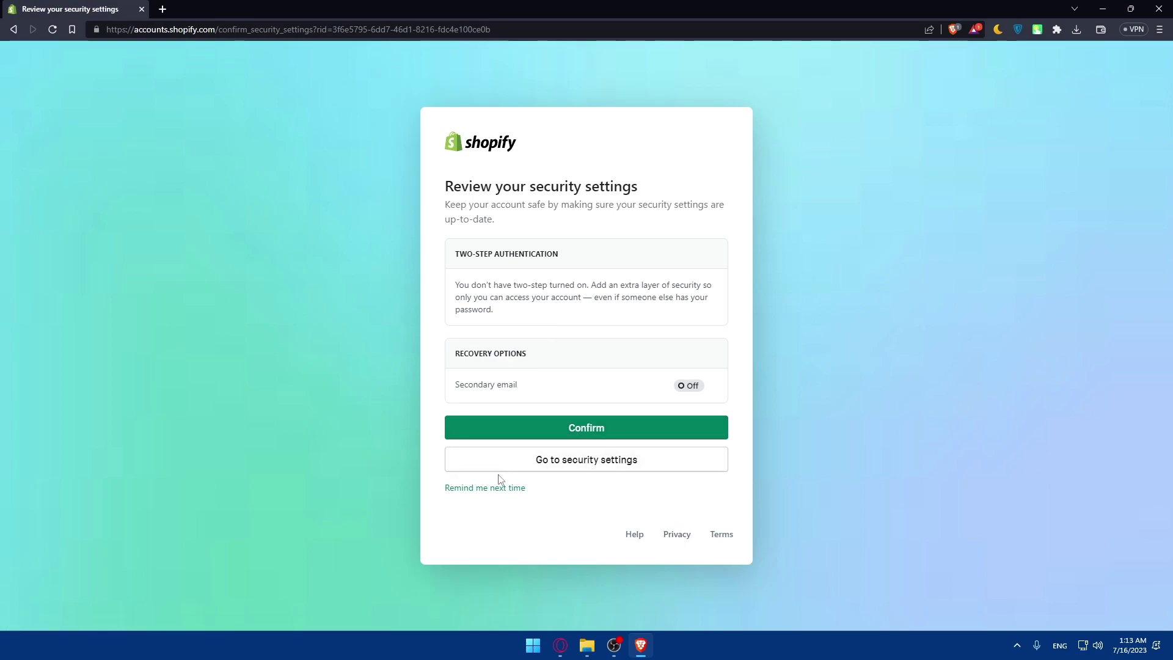
click(477, 488)
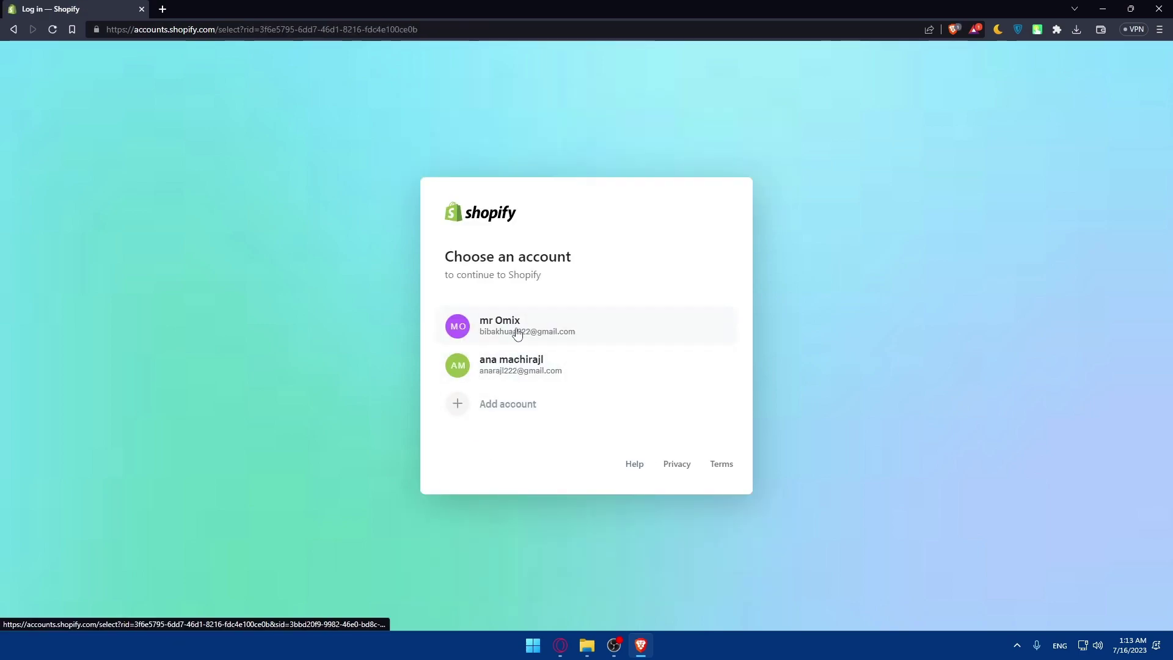
click(517, 332)
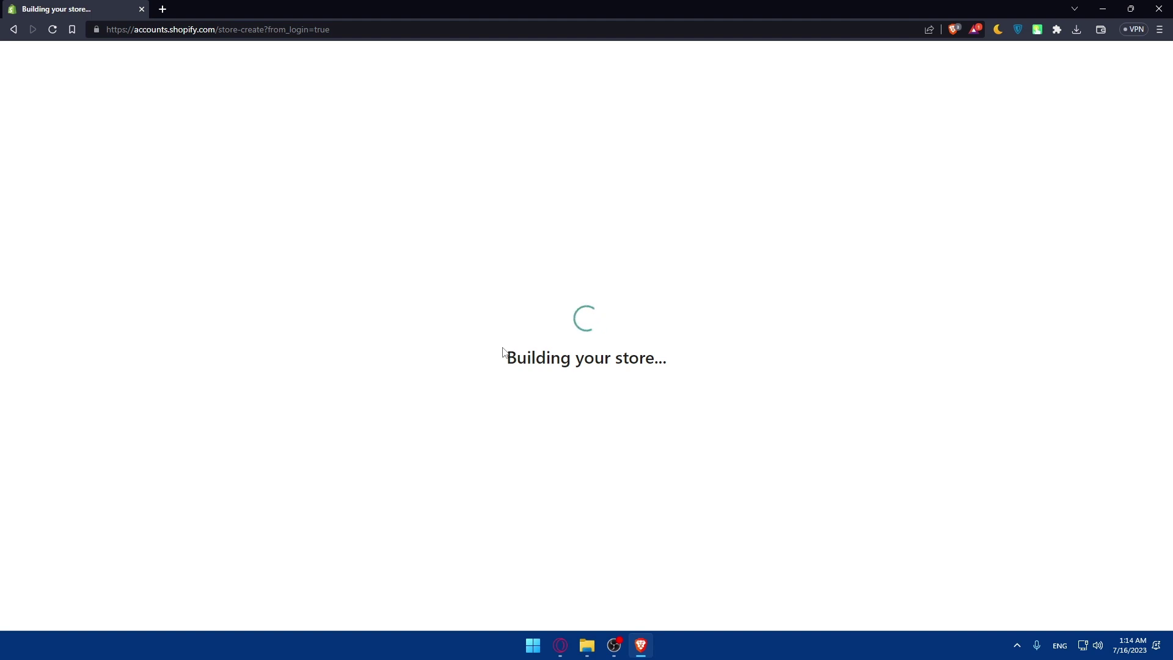
Step: Open figma.com in a new browser tab
click(166, 9)
text(figma.com)
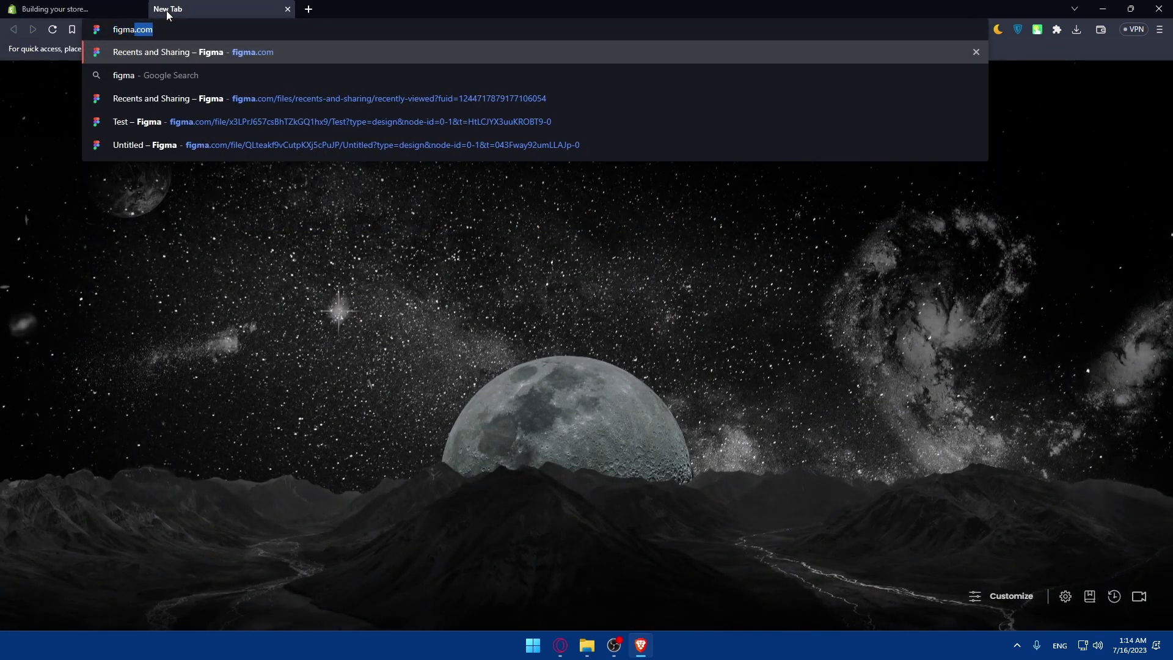
key(Return)
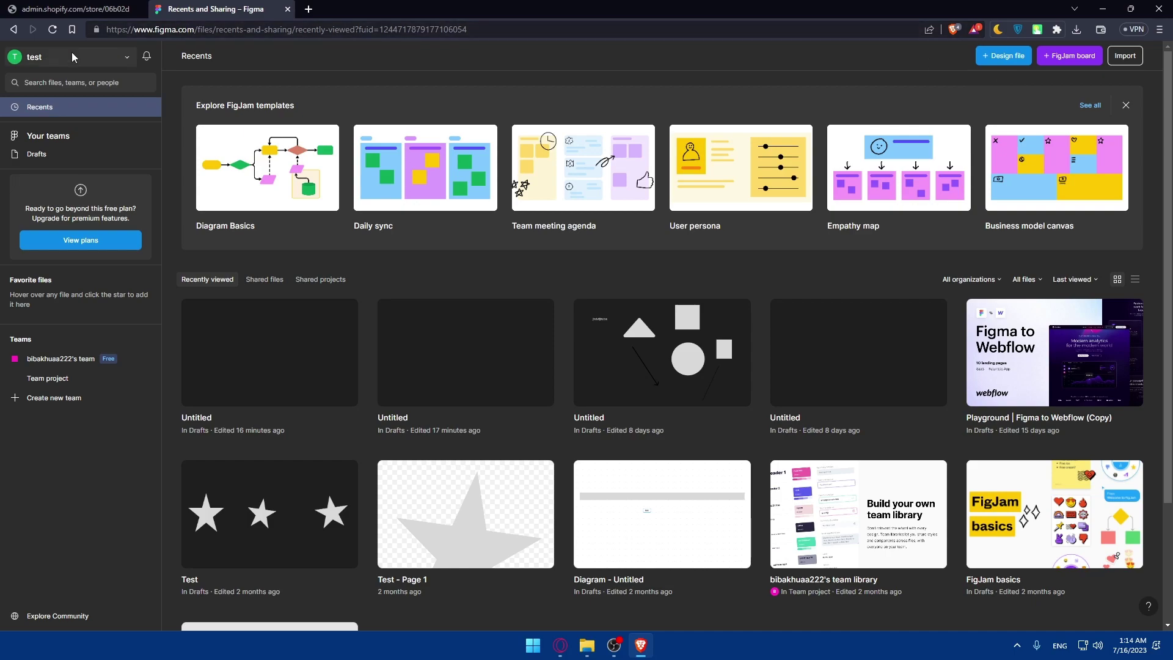
click(30, 58)
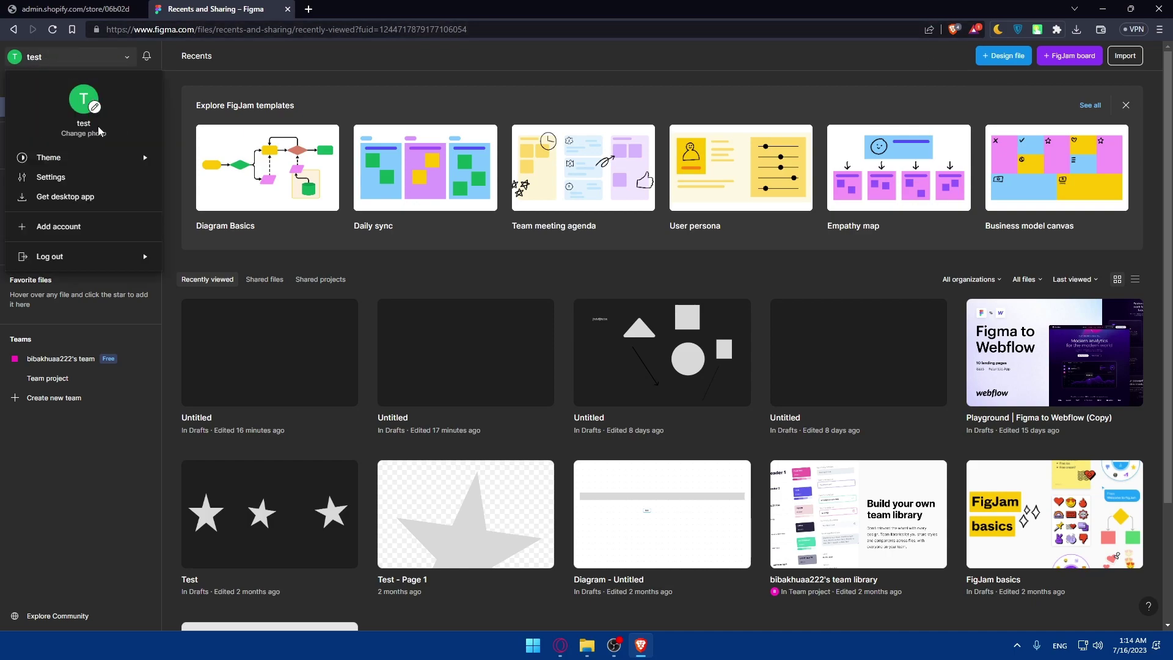
click(84, 179)
scroll(557, 315, down, 10)
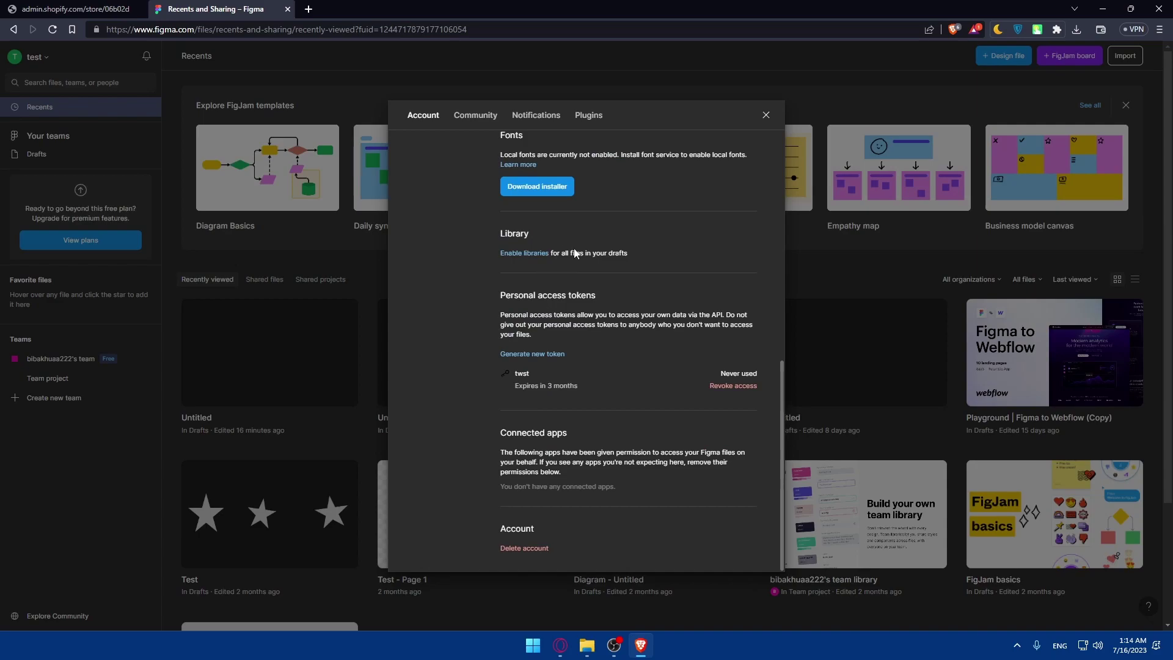
drag(498, 295, 607, 292)
click(630, 296)
click(728, 386)
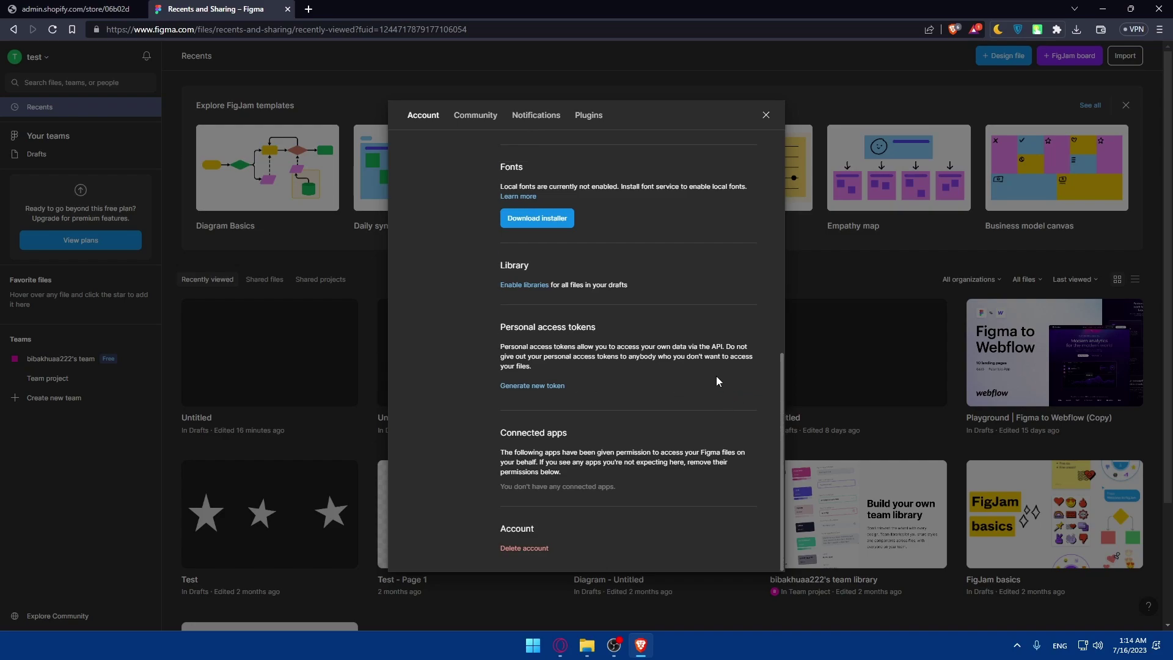
Step: Open the Generate new token form and close it without creating a token
click(540, 388)
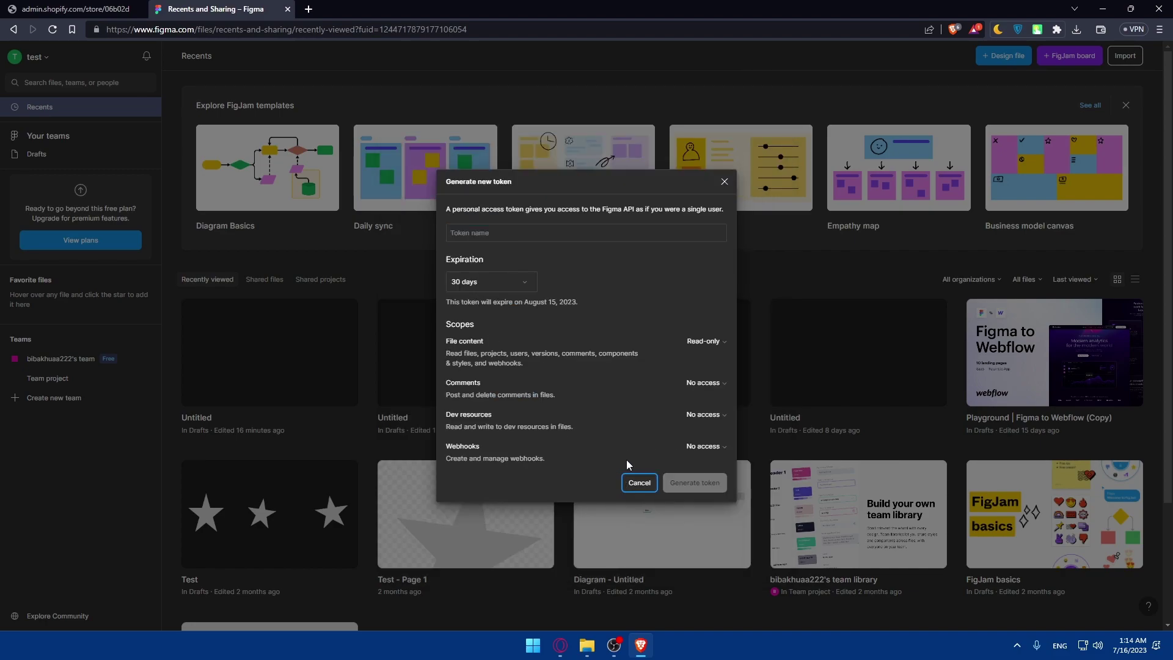
click(724, 183)
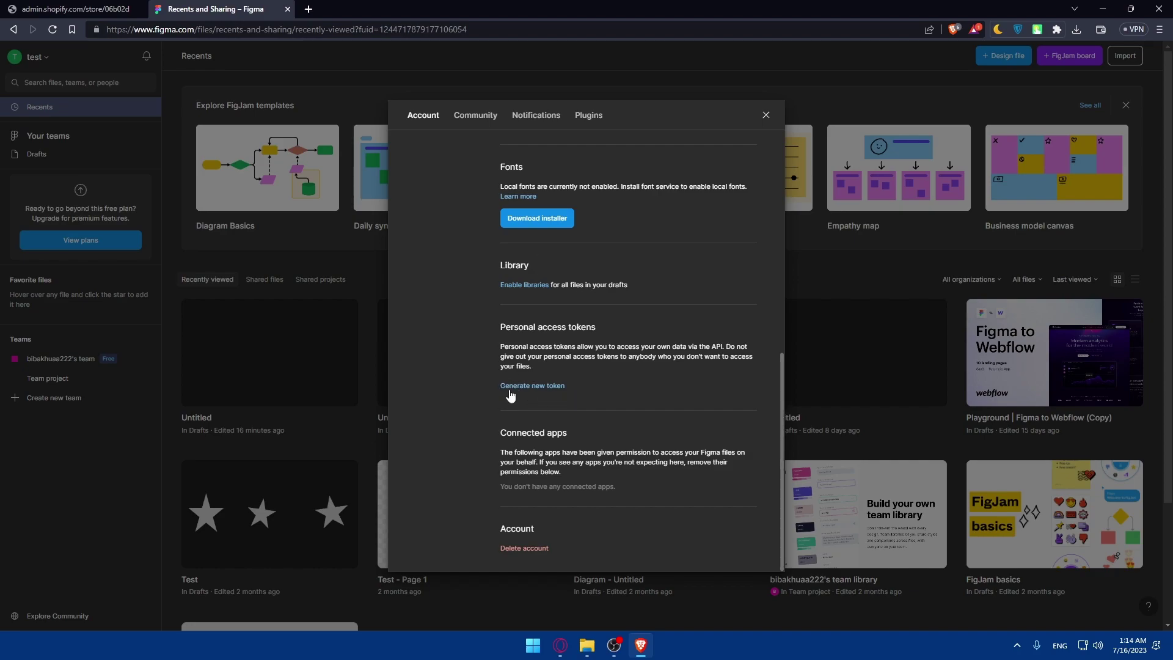
drag(488, 316, 626, 325)
click(542, 333)
Step: Start a new access token named 'test' that expires after 1 day
click(549, 386)
click(496, 285)
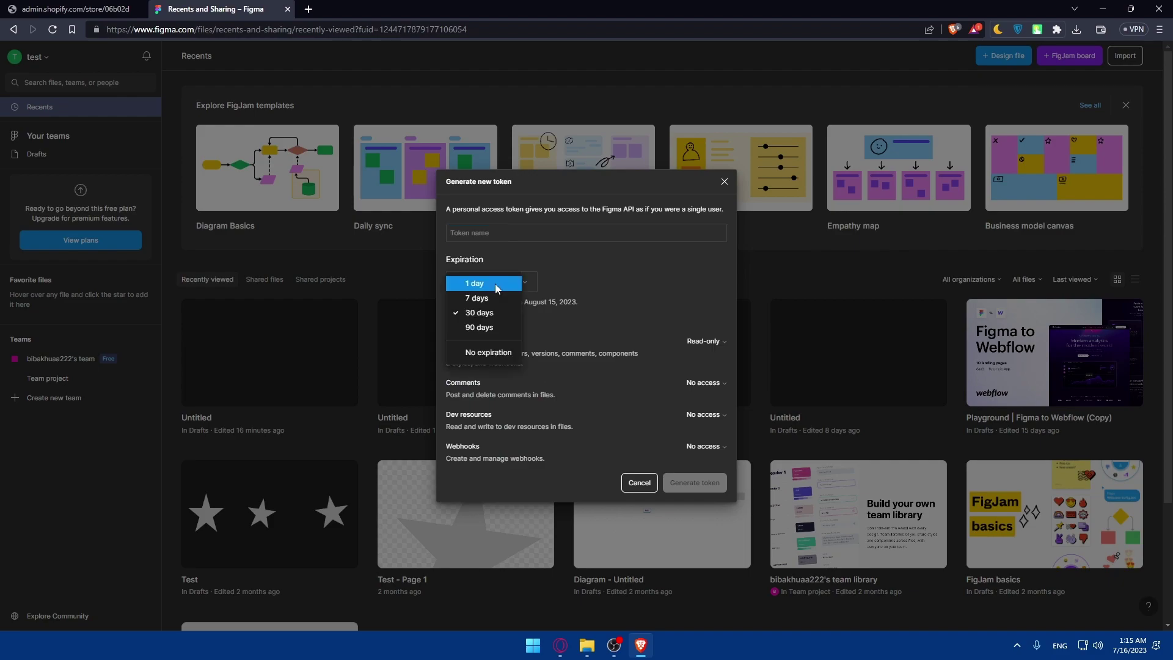
click(496, 284)
click(504, 231)
text(test)
key(BackSpace)
key(BackSpace)
key(BackSpace)
key(BackSpace)
text(tes)
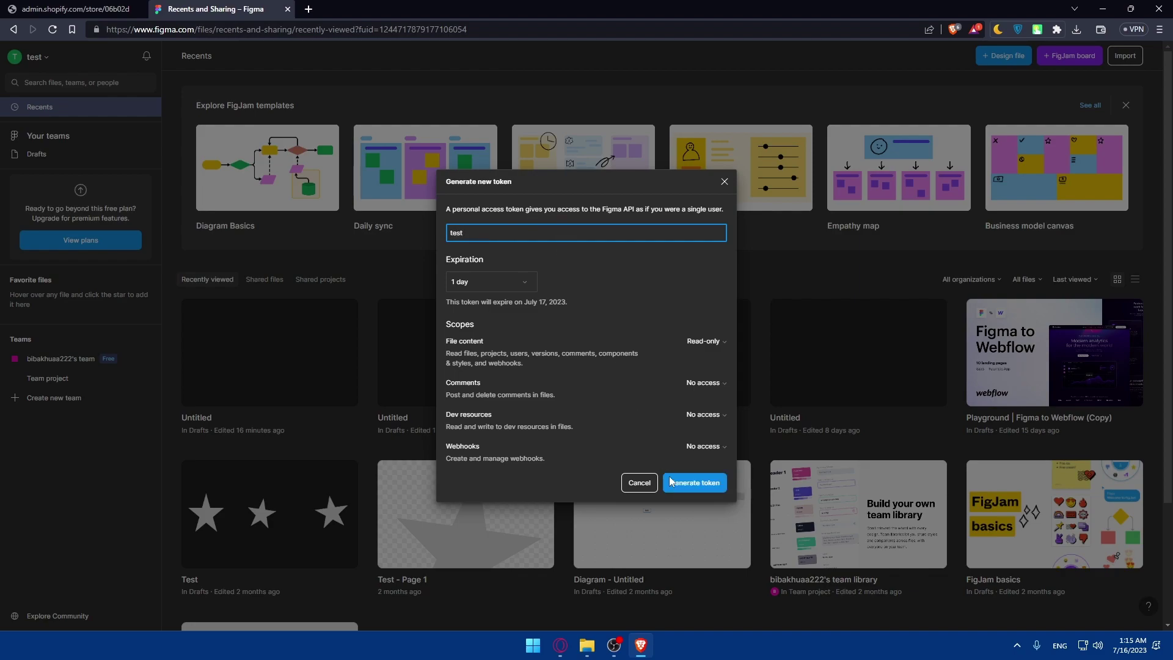
Step: Keep File content Read-only, Comments, Dev resources and Webhooks at No access, and generate the token
click(697, 383)
click(702, 382)
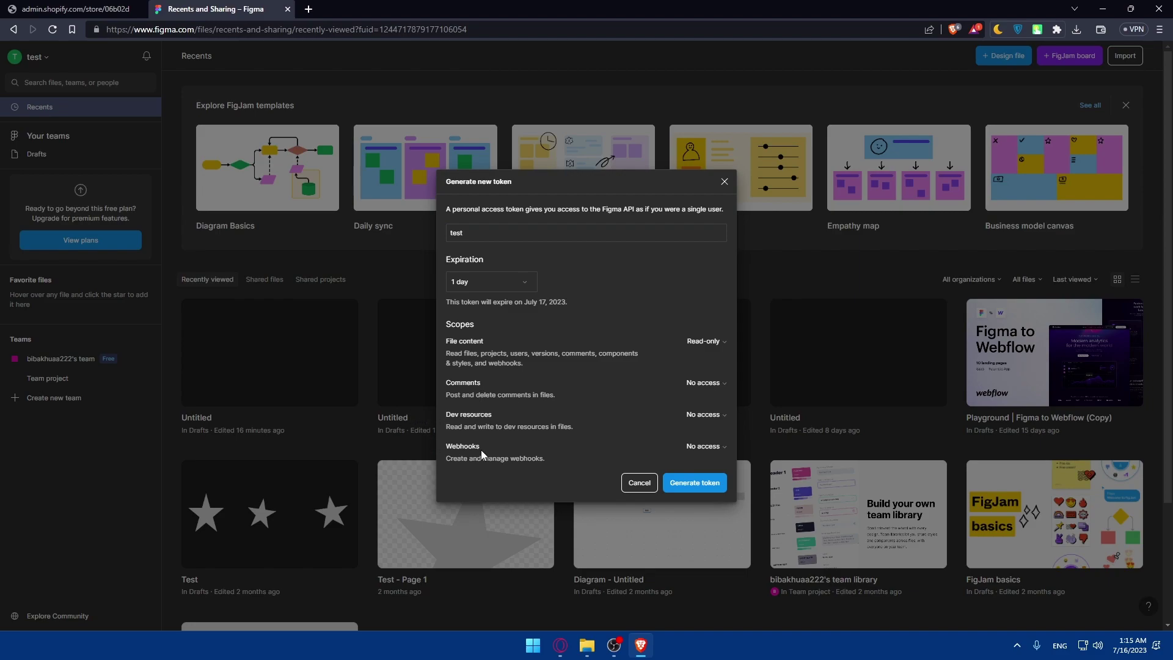
click(703, 342)
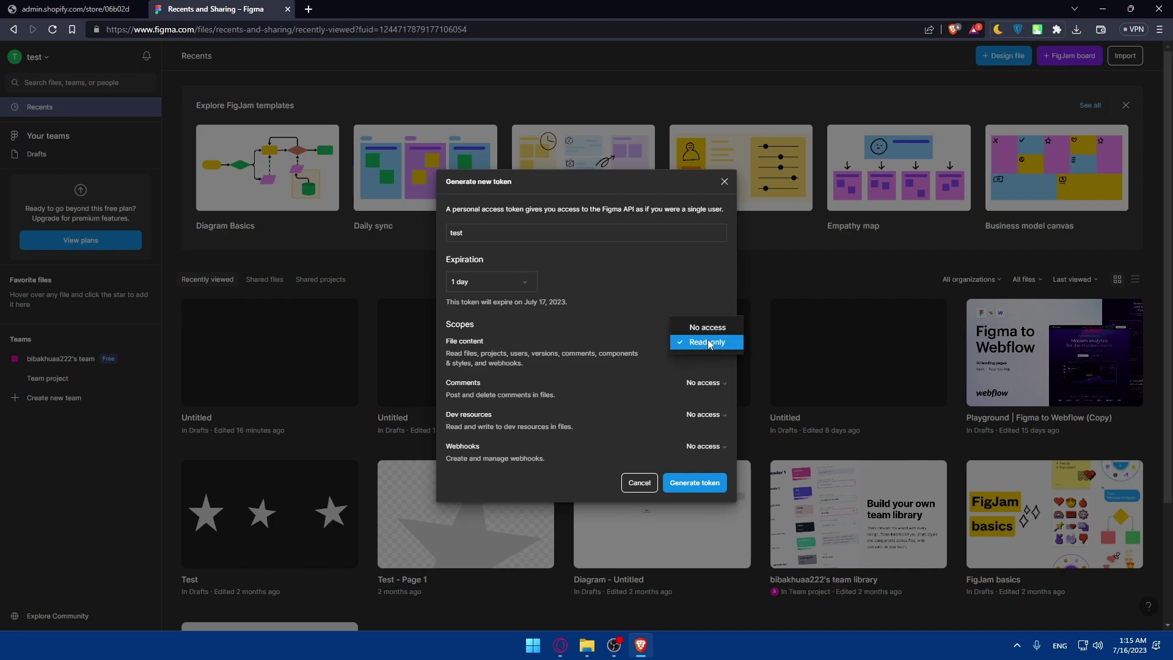
click(707, 344)
click(703, 383)
click(630, 405)
click(704, 415)
click(629, 433)
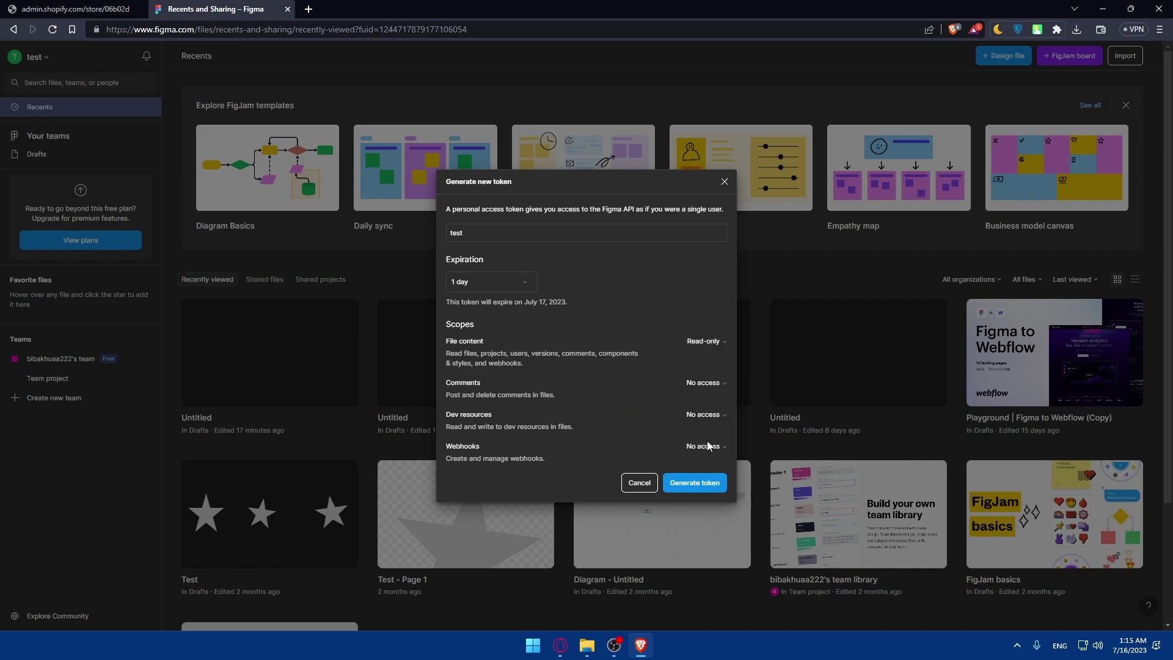
click(704, 447)
click(633, 432)
click(691, 483)
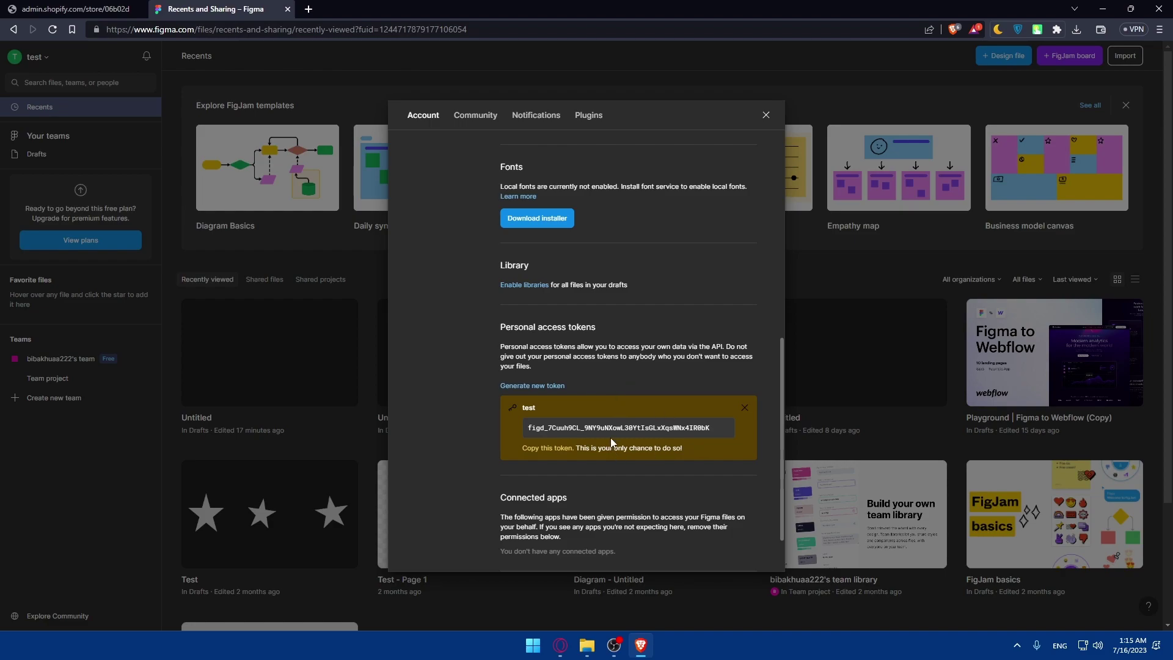
scroll(538, 389, down, 1)
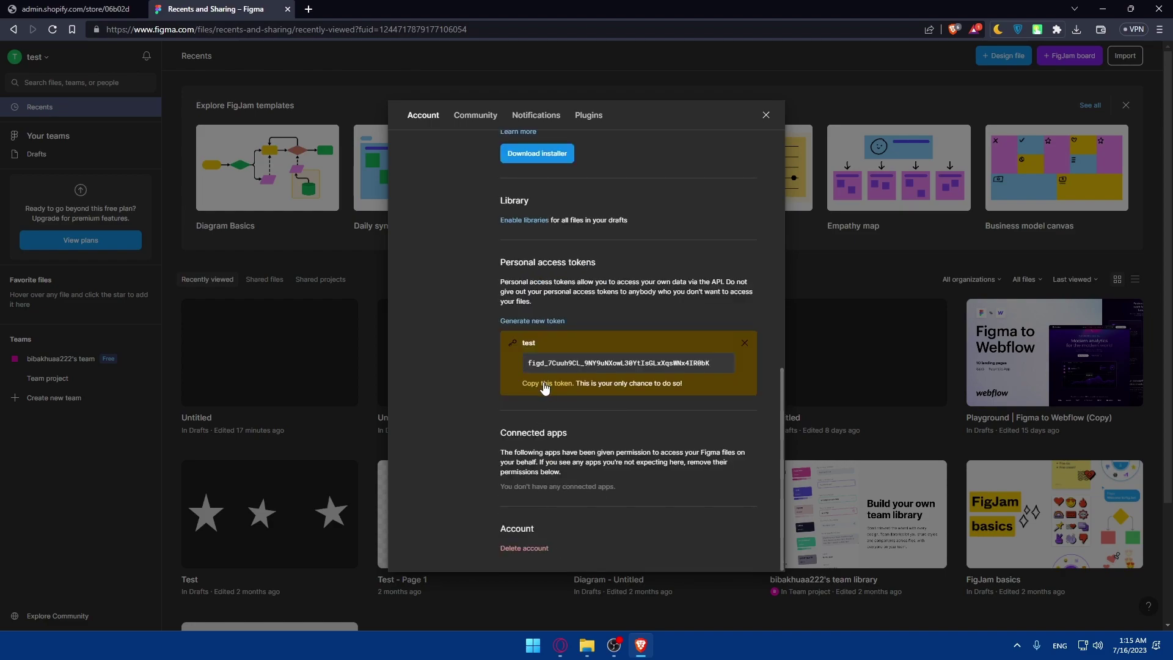
Step: Close Figma's settings and bring up recommended apps in the Shopify store admin
click(765, 114)
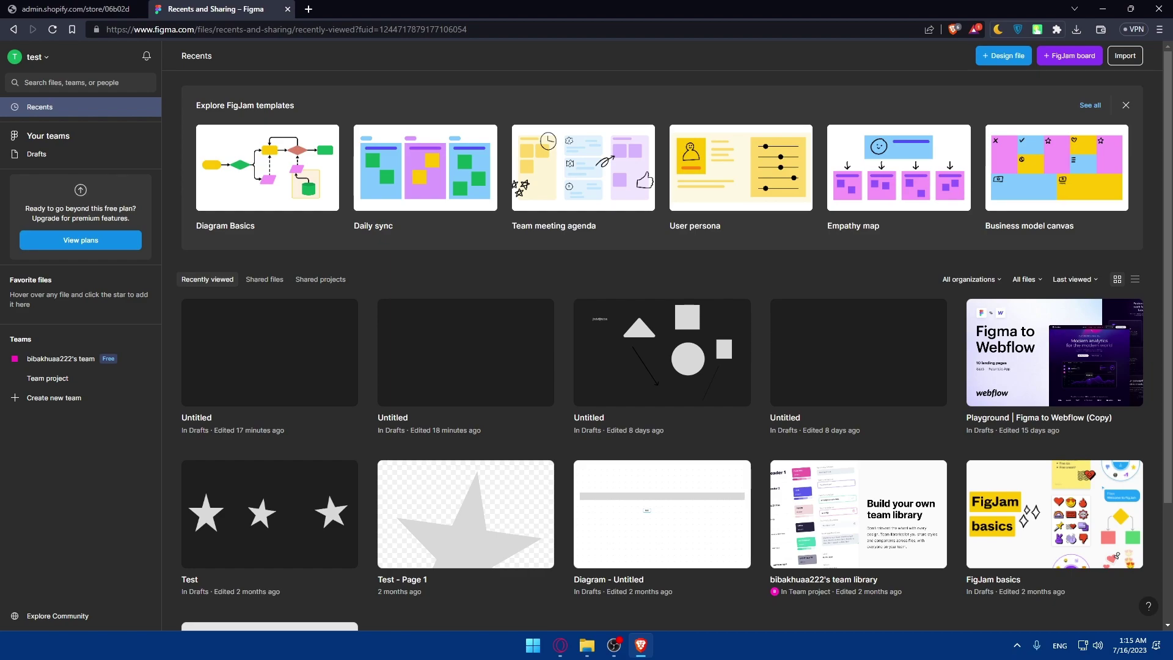
click(146, 8)
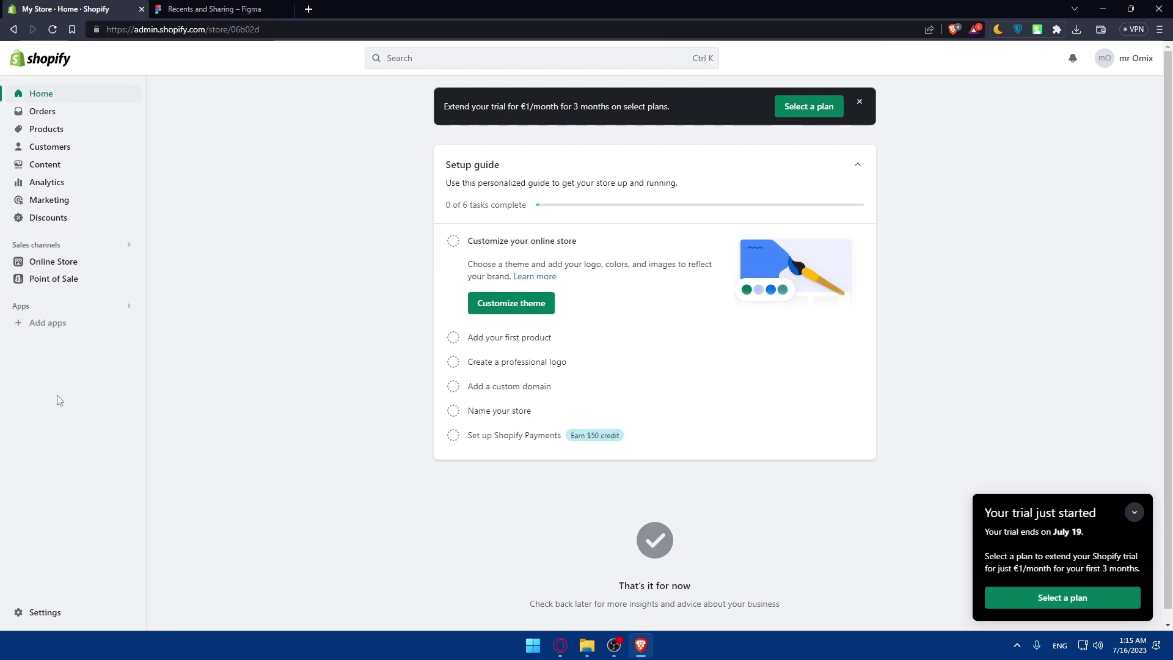
click(39, 331)
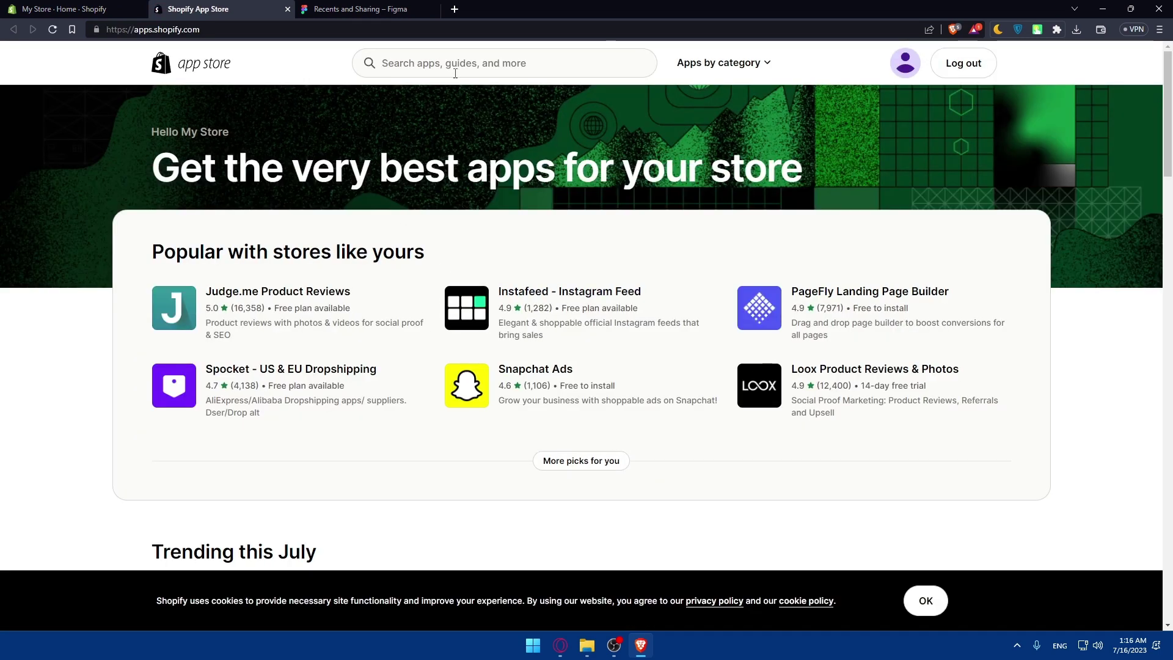
Step: Search the App Store for 'figma' and open the Magic Menu & Stories listing
click(451, 65)
text(figm,a)
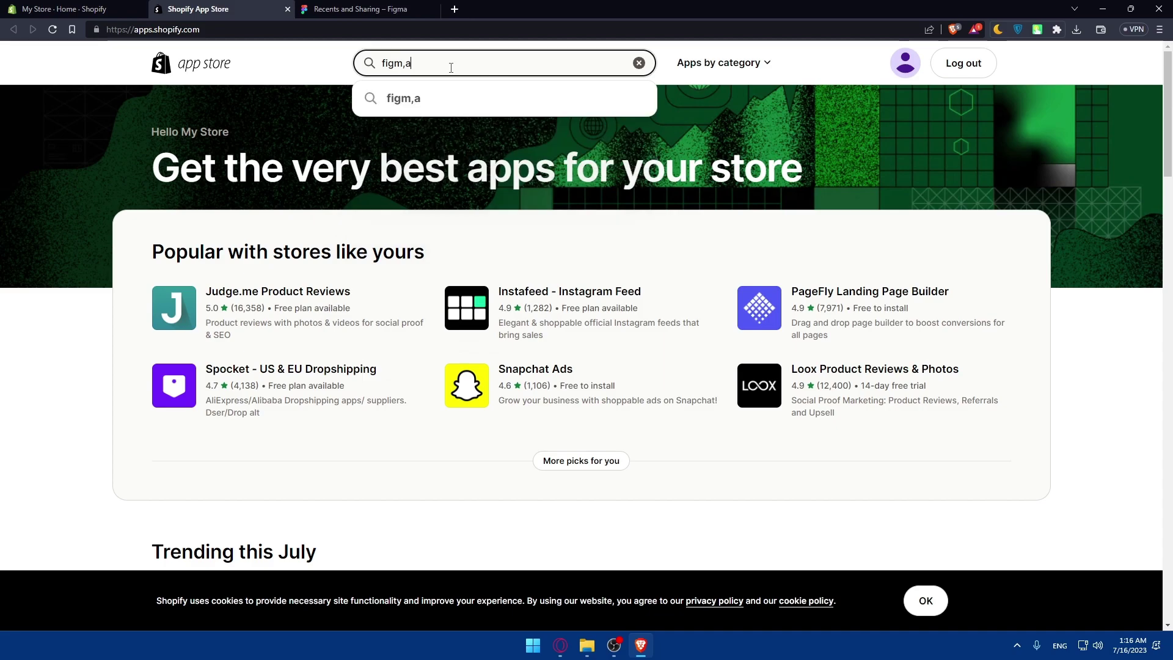
key(BackSpace)
key(BackSpace)
text(a)
key(Return)
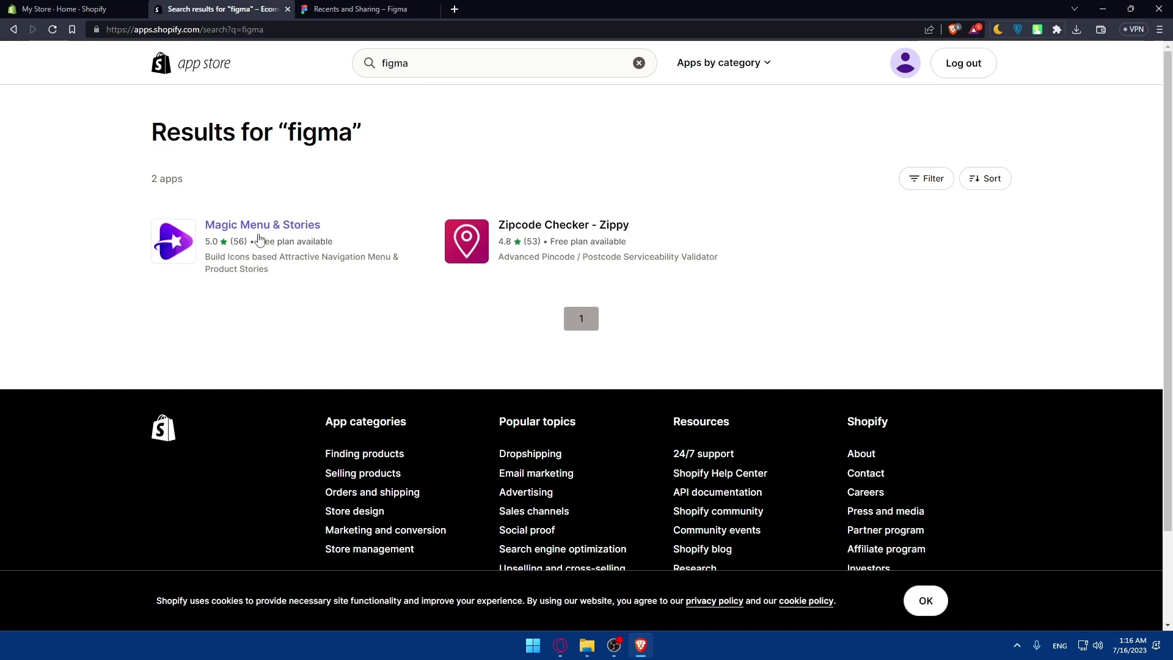
click(294, 247)
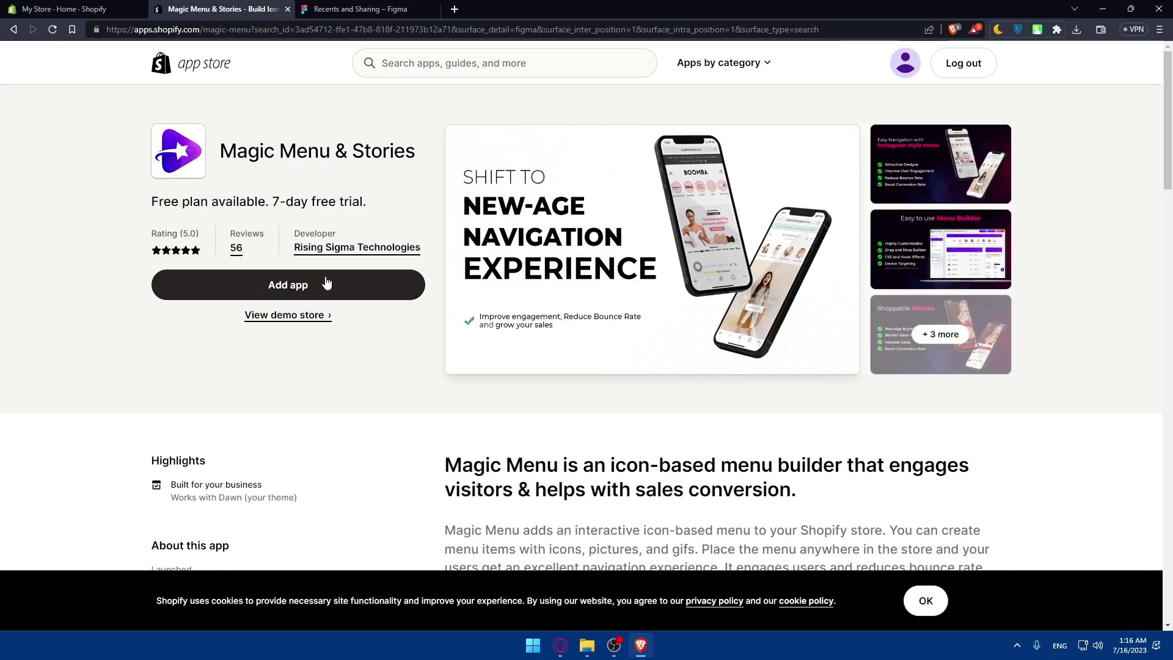
click(345, 8)
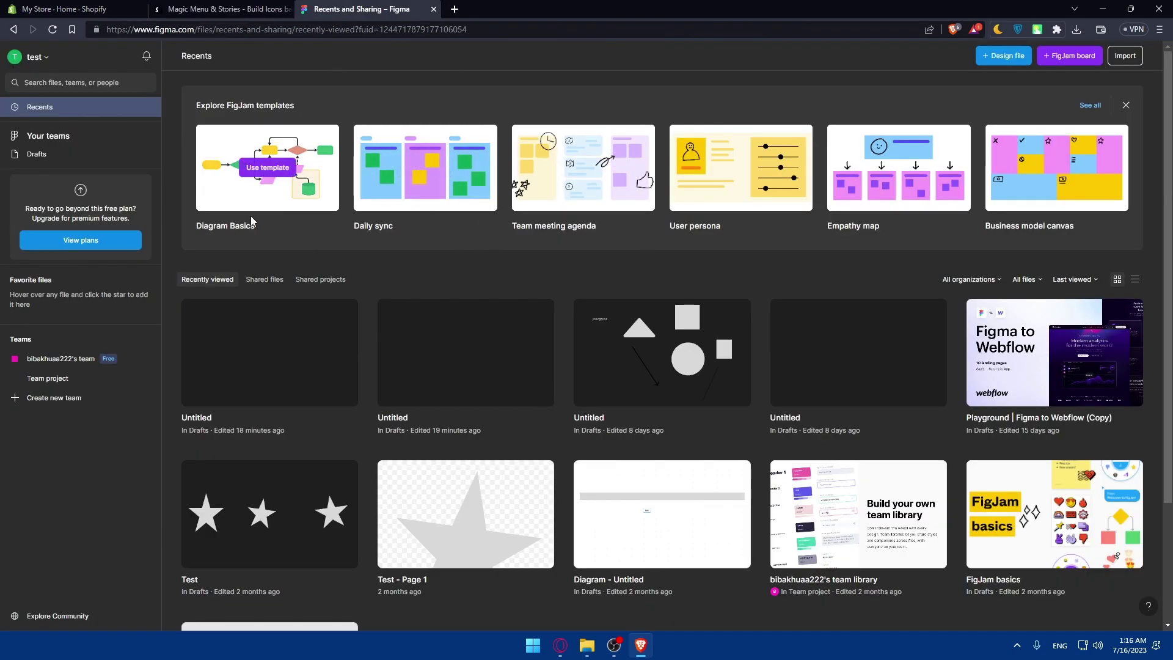
click(38, 57)
click(77, 177)
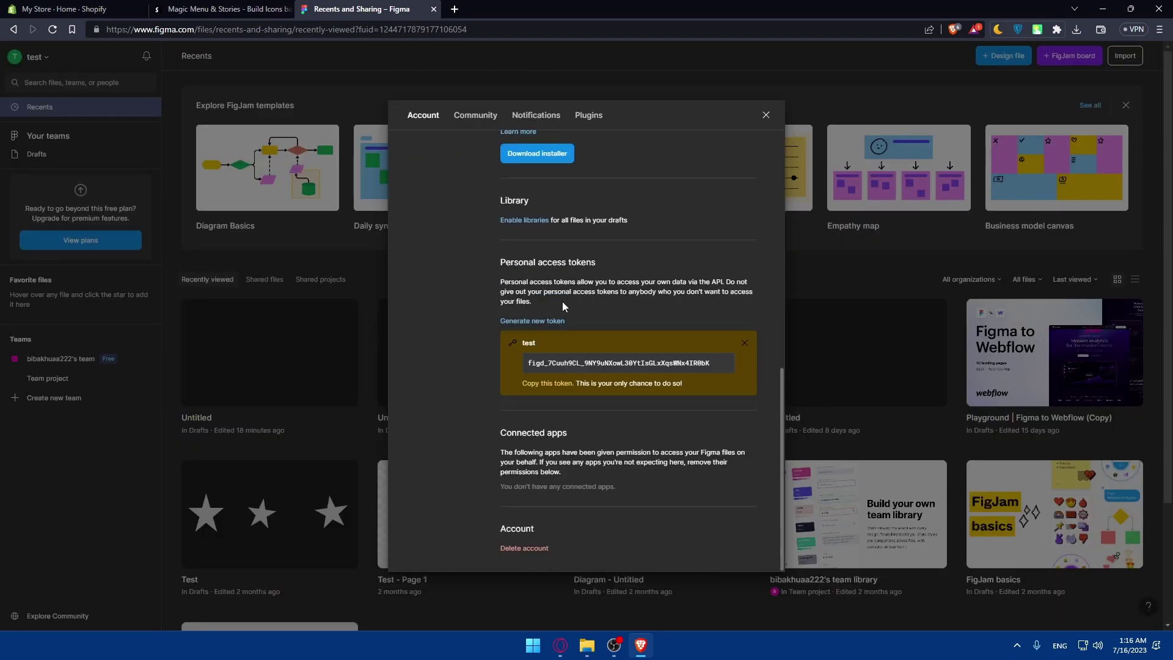
click(749, 345)
click(734, 386)
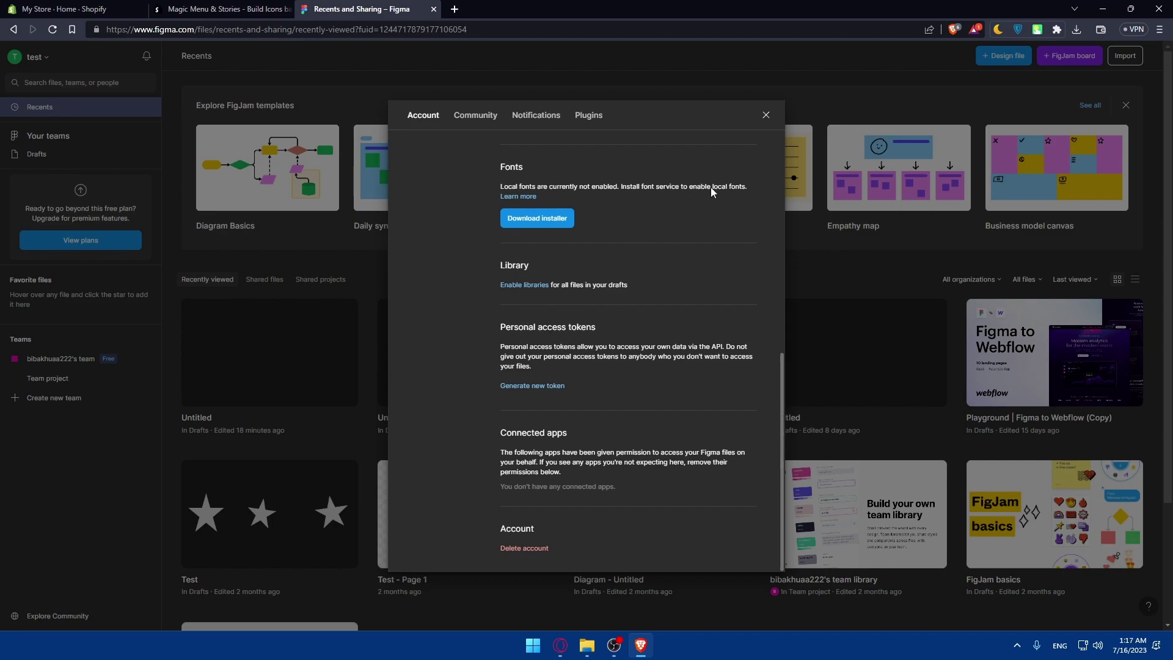
click(766, 115)
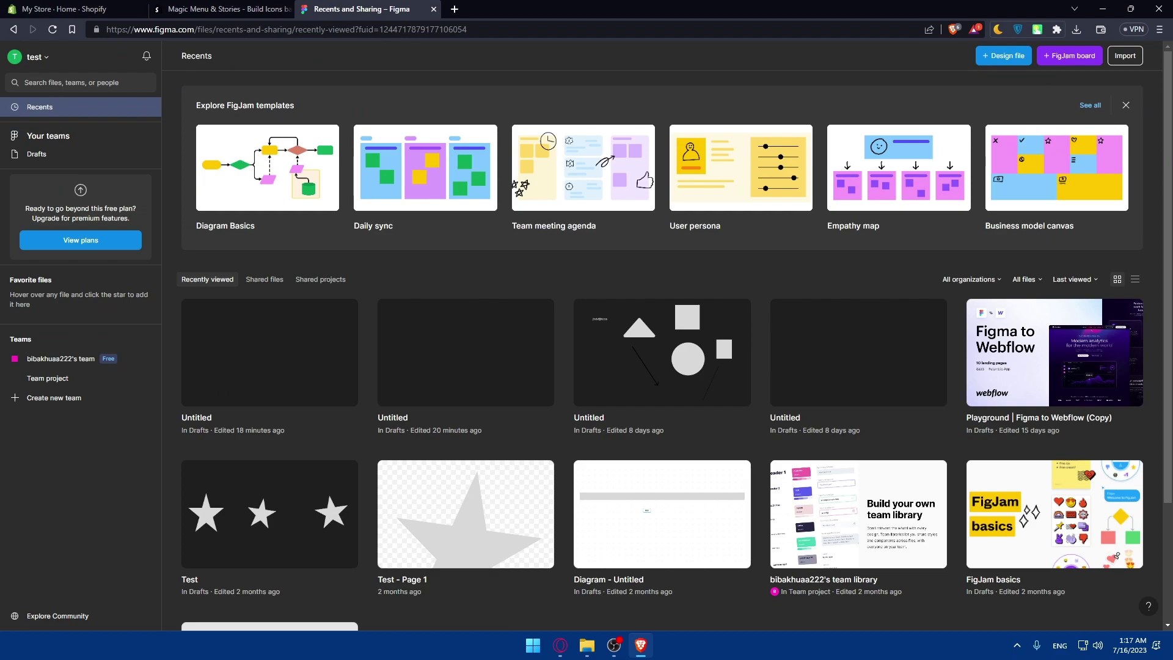
Step: Close the Magic Menu & Stories tab, return to admin Home, and dismiss the suggested apps overlay
click(91, 8)
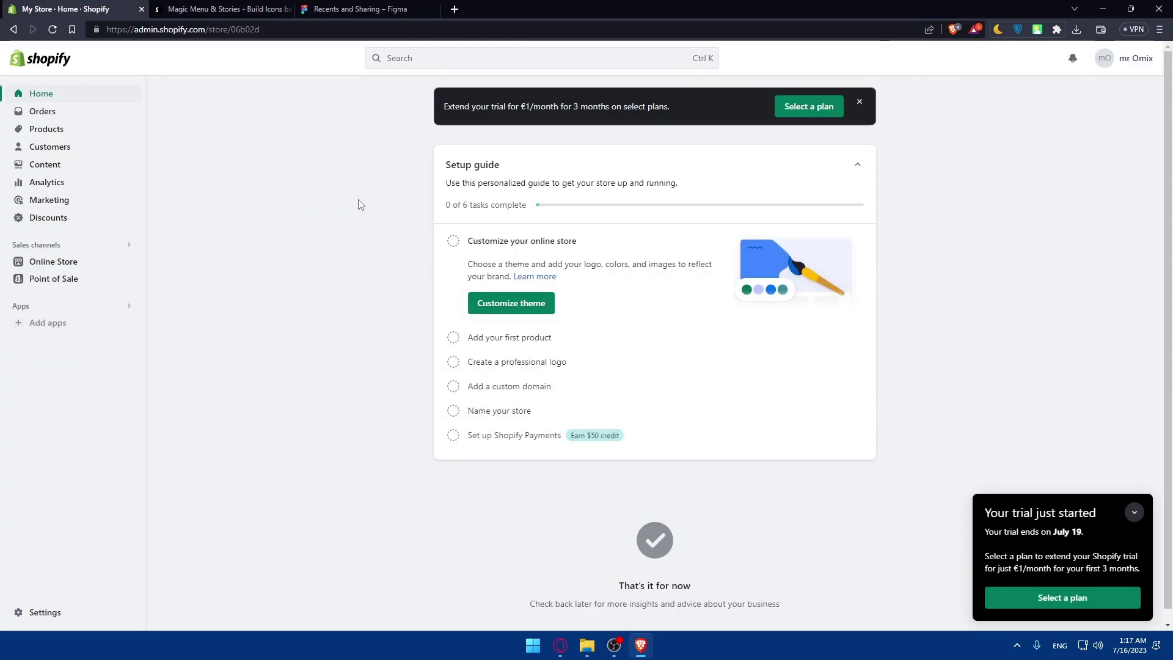
click(223, 9)
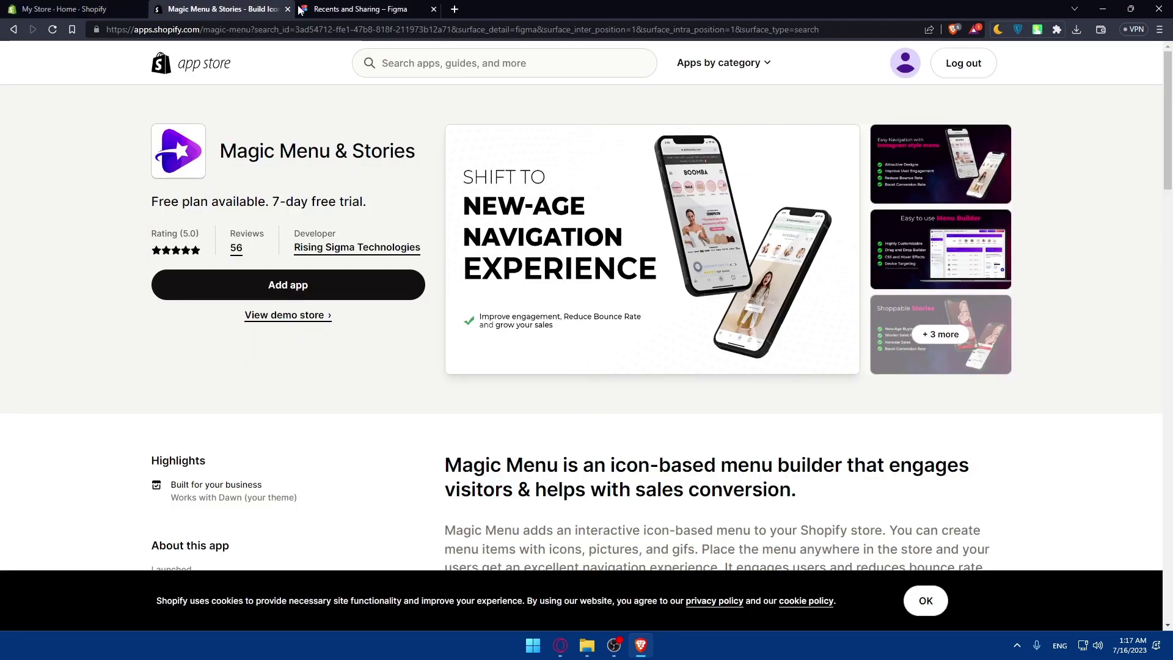
click(288, 10)
click(61, 8)
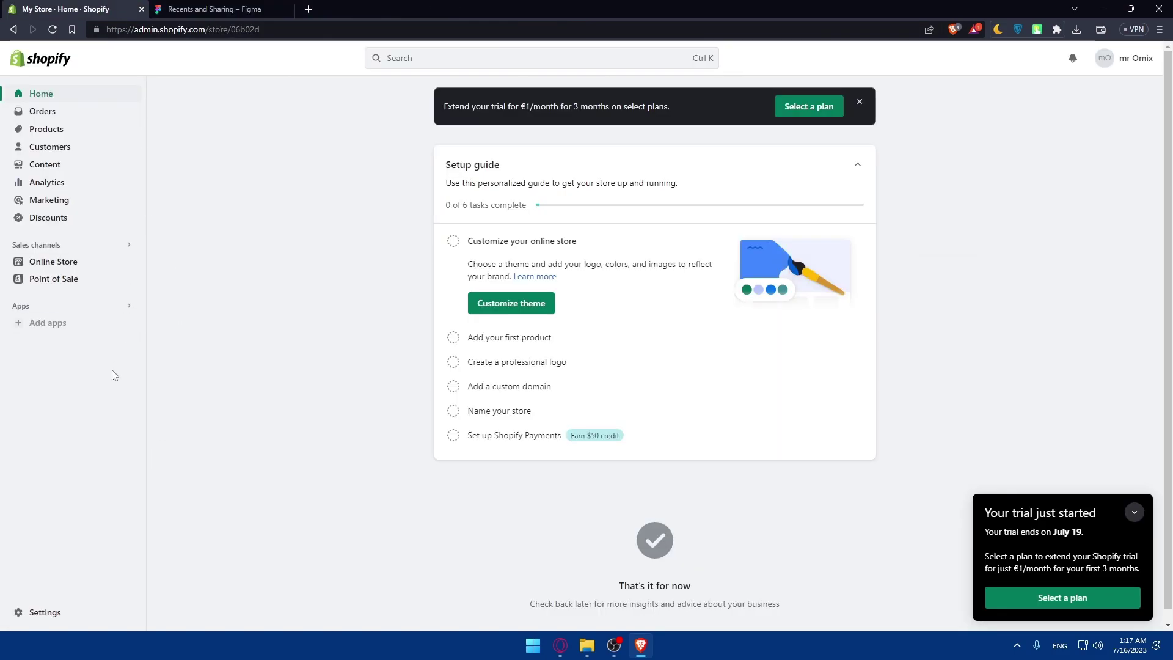
click(46, 322)
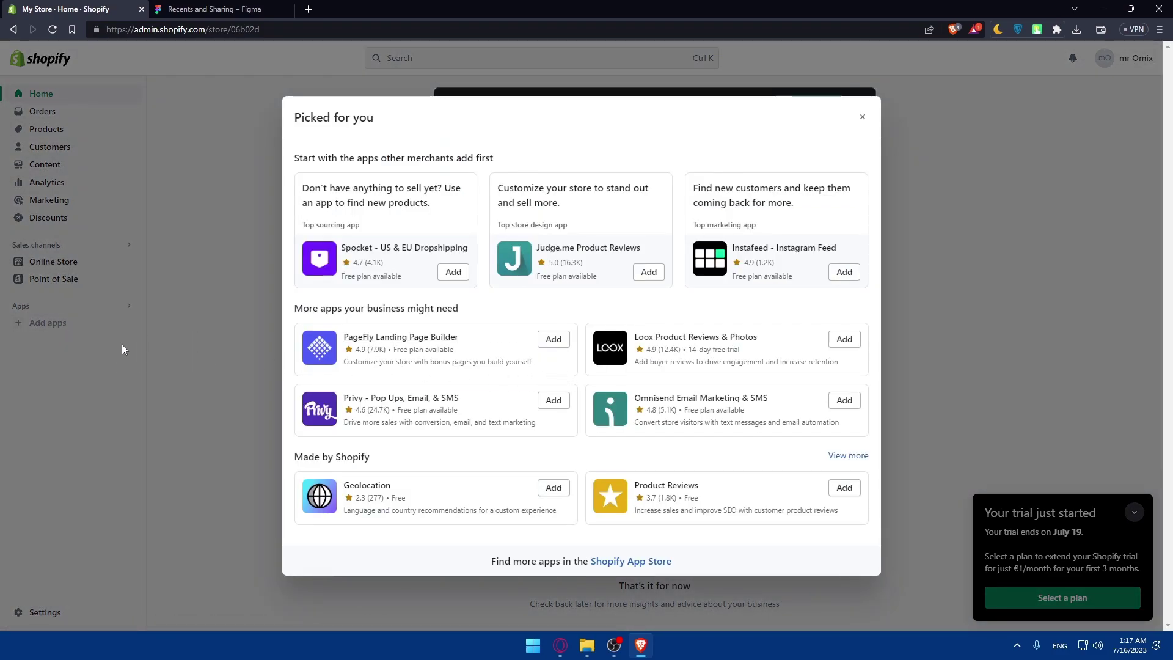
click(88, 356)
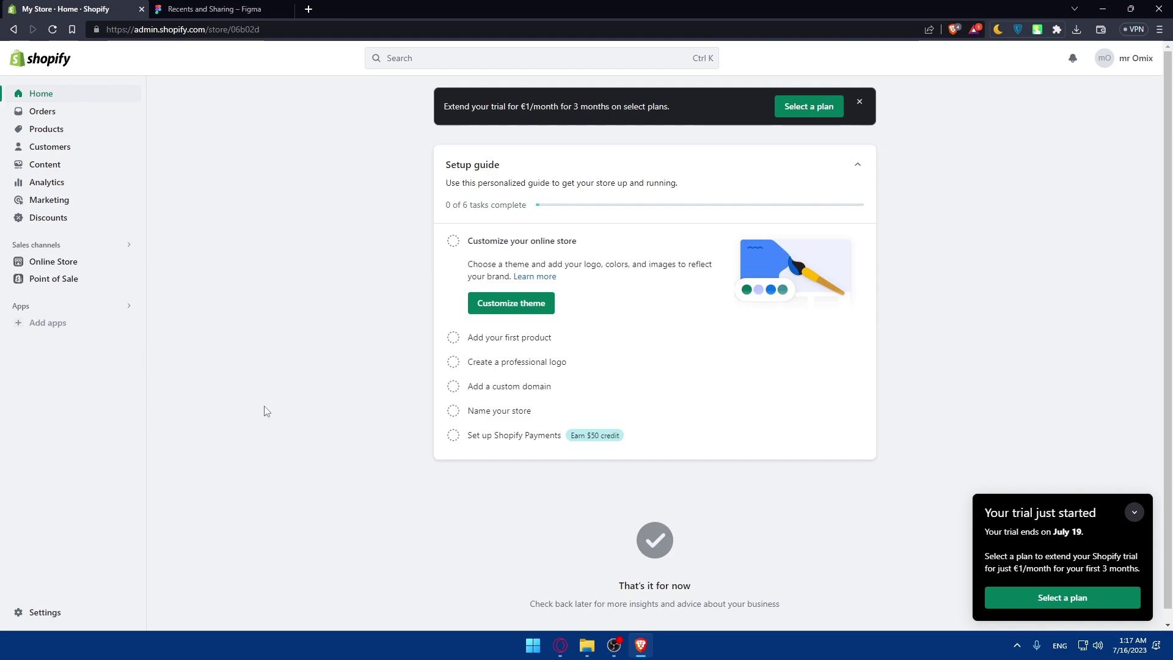
Step: Create a blank Untitled design file in Figma, then navigate back
click(228, 9)
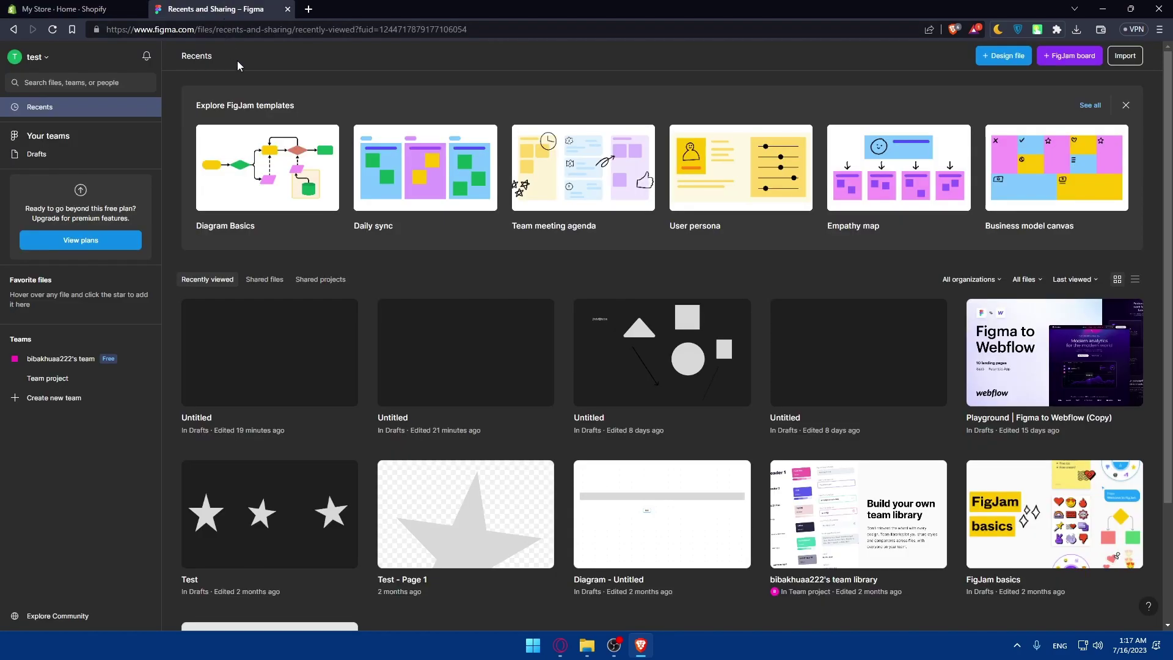
click(995, 56)
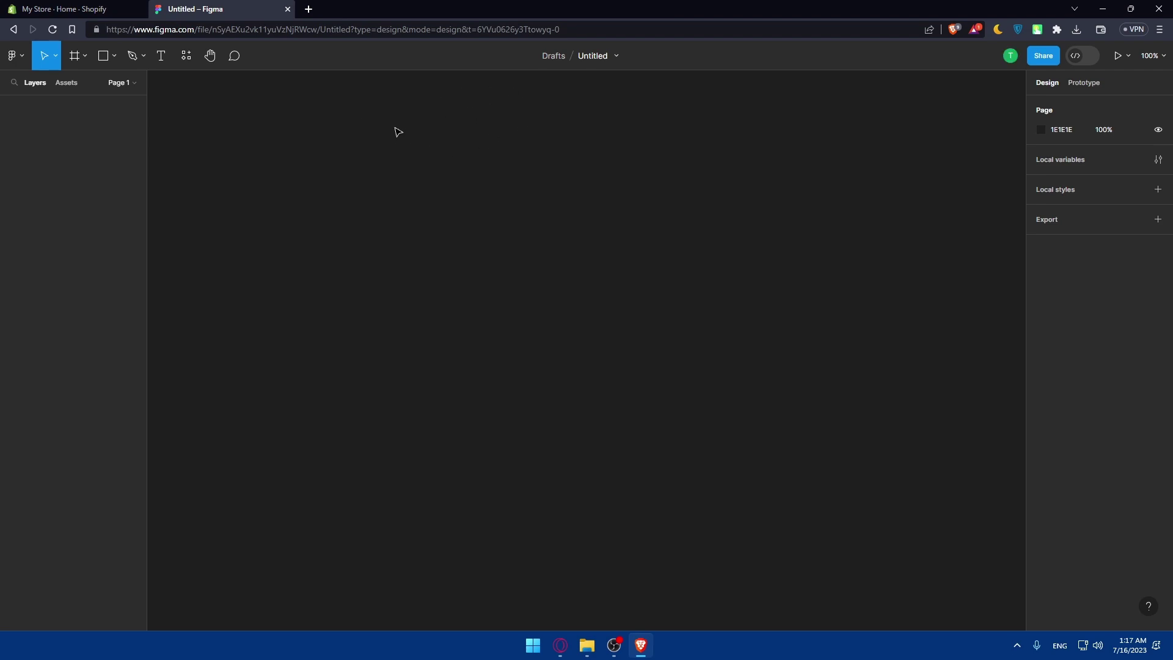
click(13, 29)
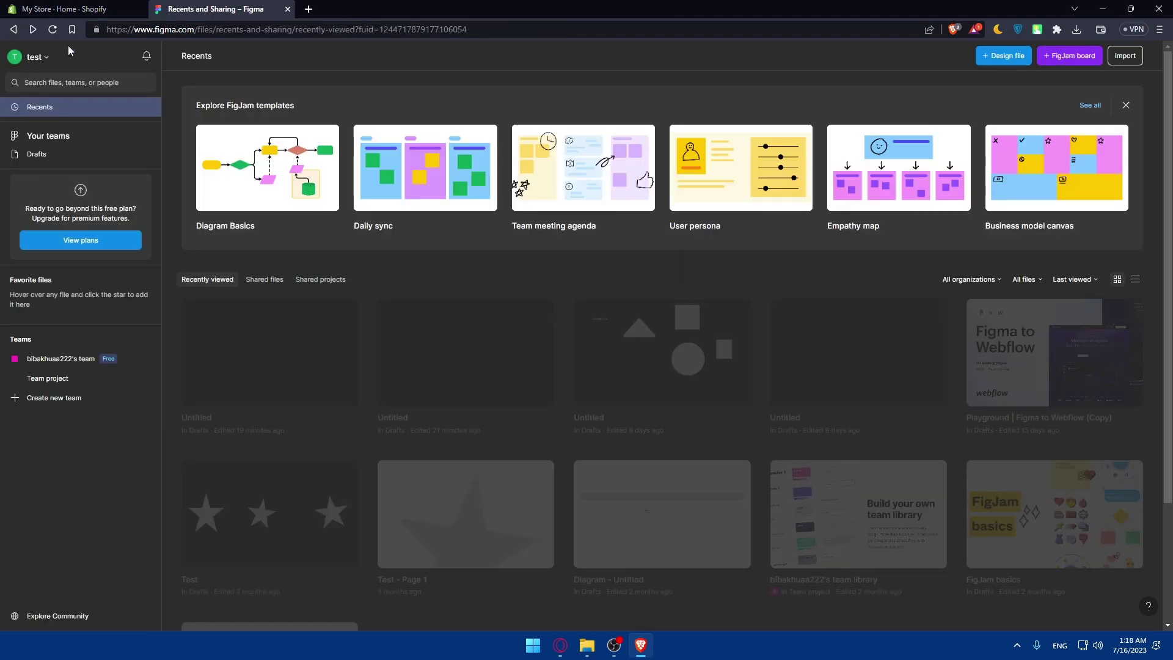
click(67, 616)
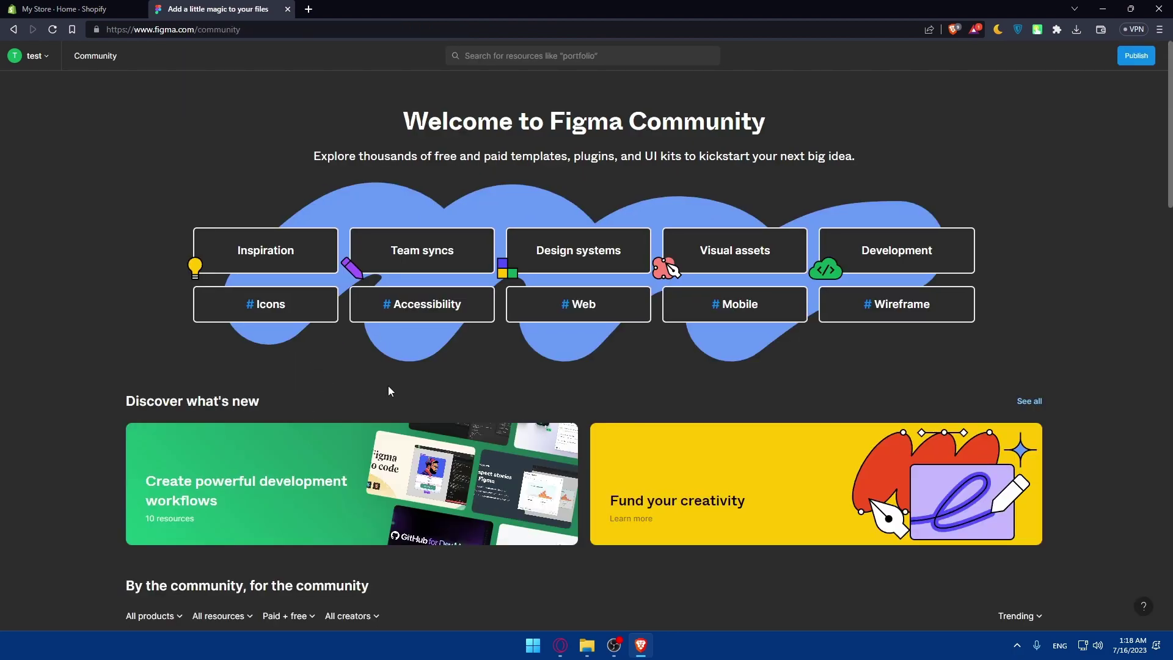
scroll(389, 391, down, 3)
scroll(389, 391, down, 2)
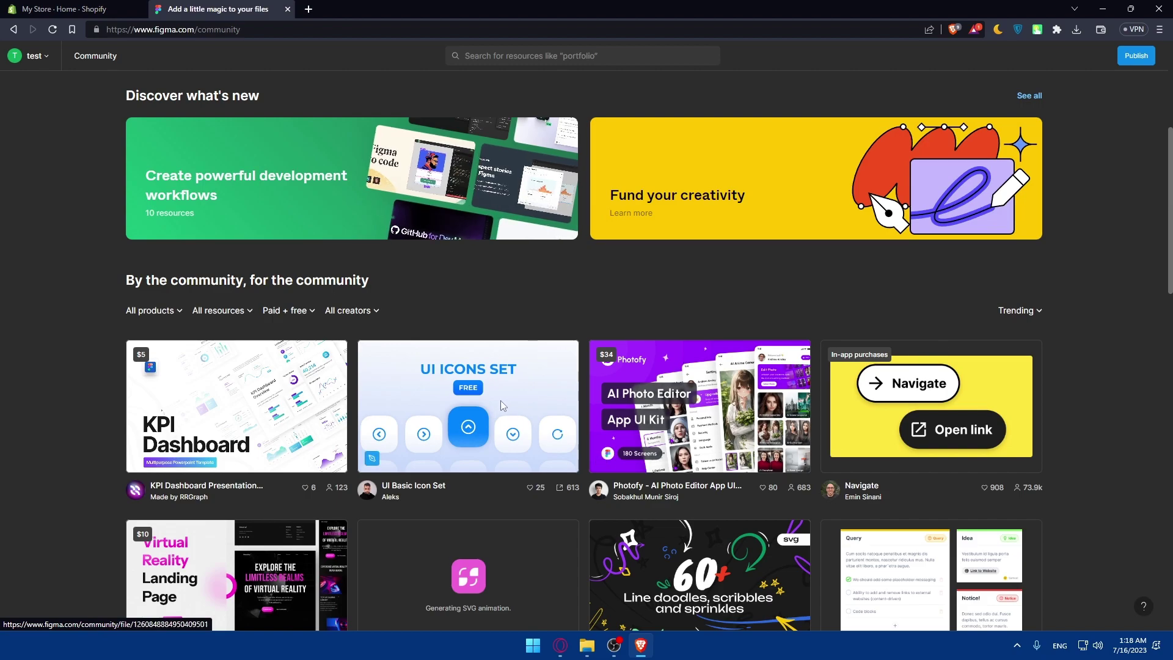
scroll(929, 356, down, 4)
scroll(685, 421, down, 5)
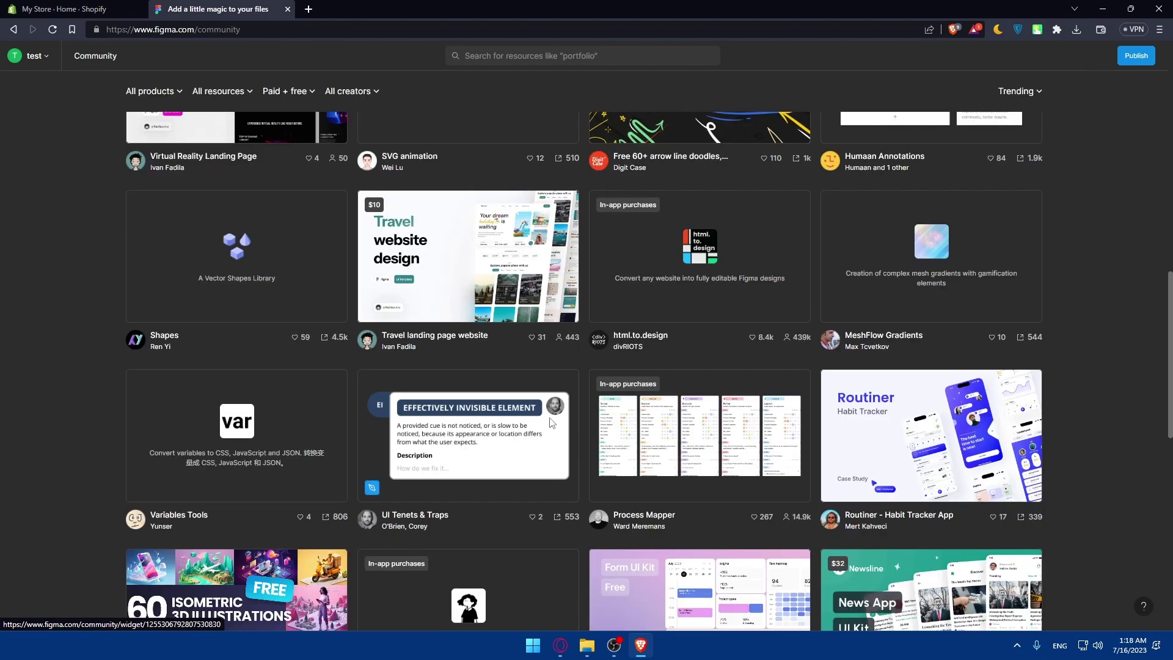
scroll(515, 313, up, 8)
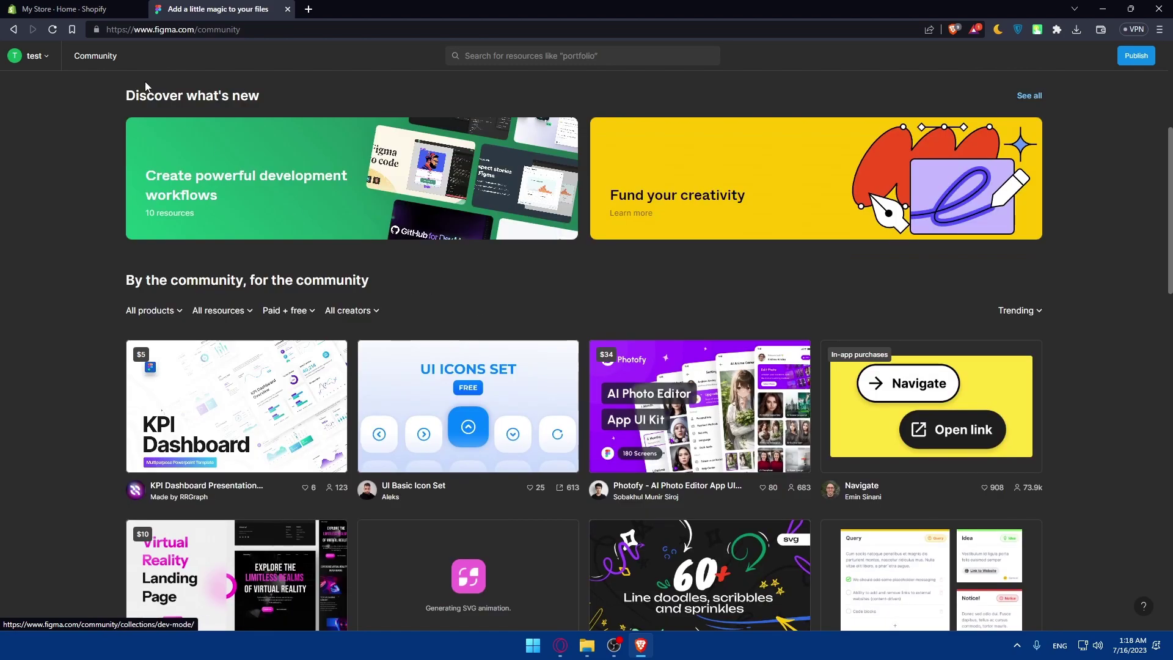
click(13, 30)
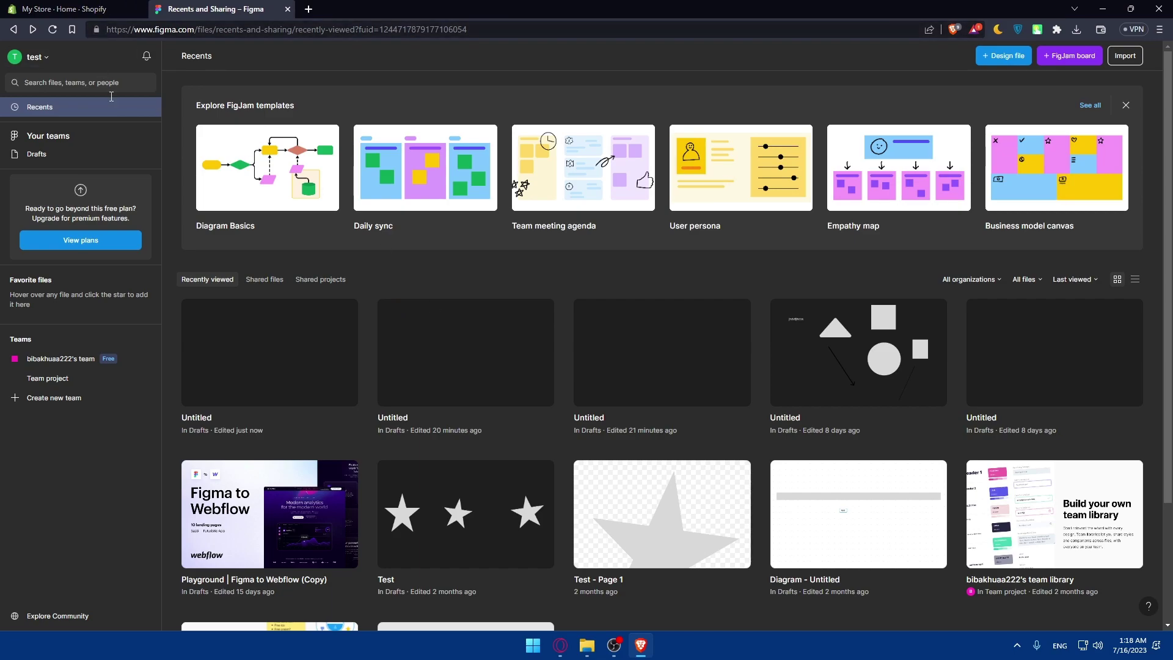
click(40, 7)
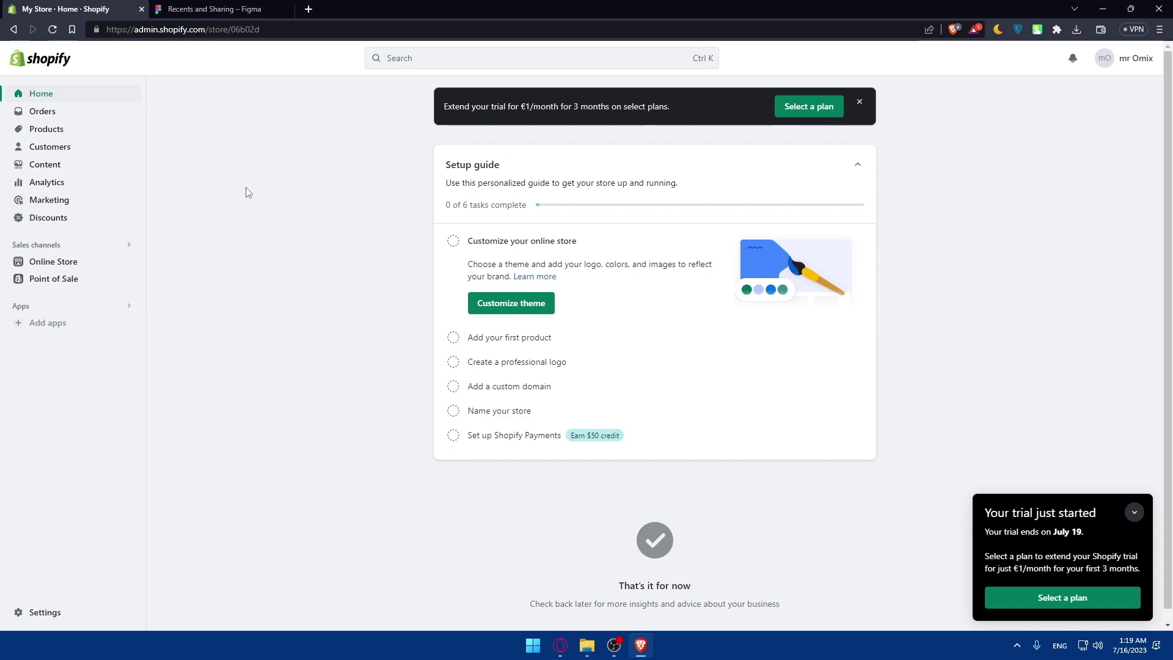
Step: Select the Test design file in Figma Recents, then return to the Shopify admin
click(214, 8)
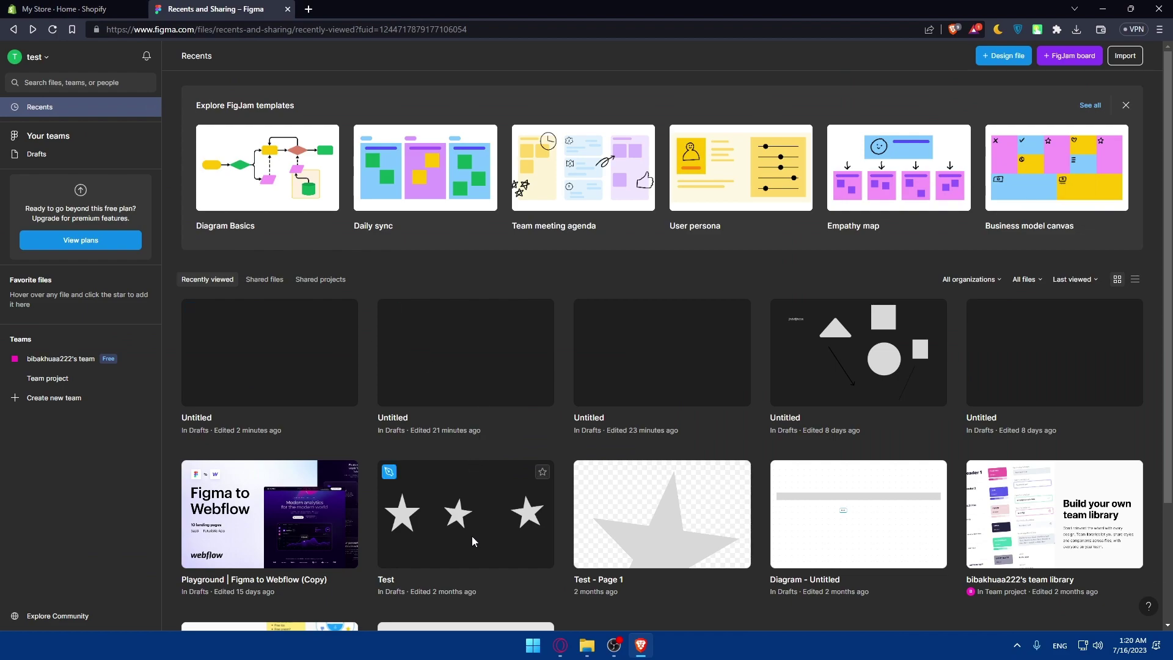
click(471, 515)
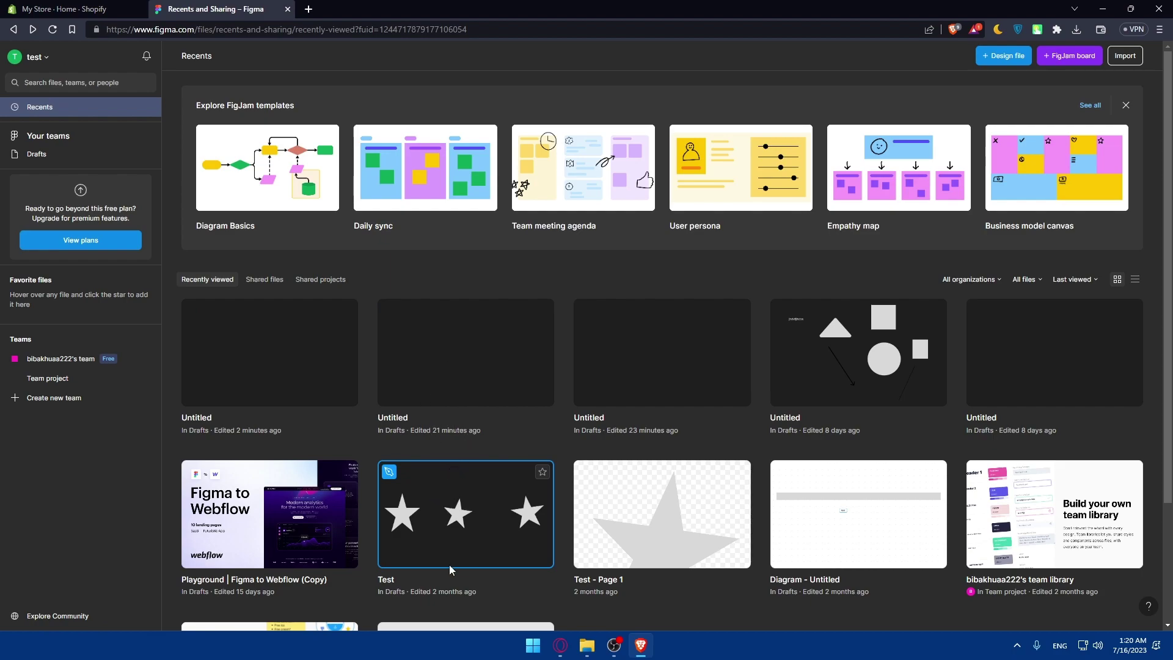
mouse_move(400, 236)
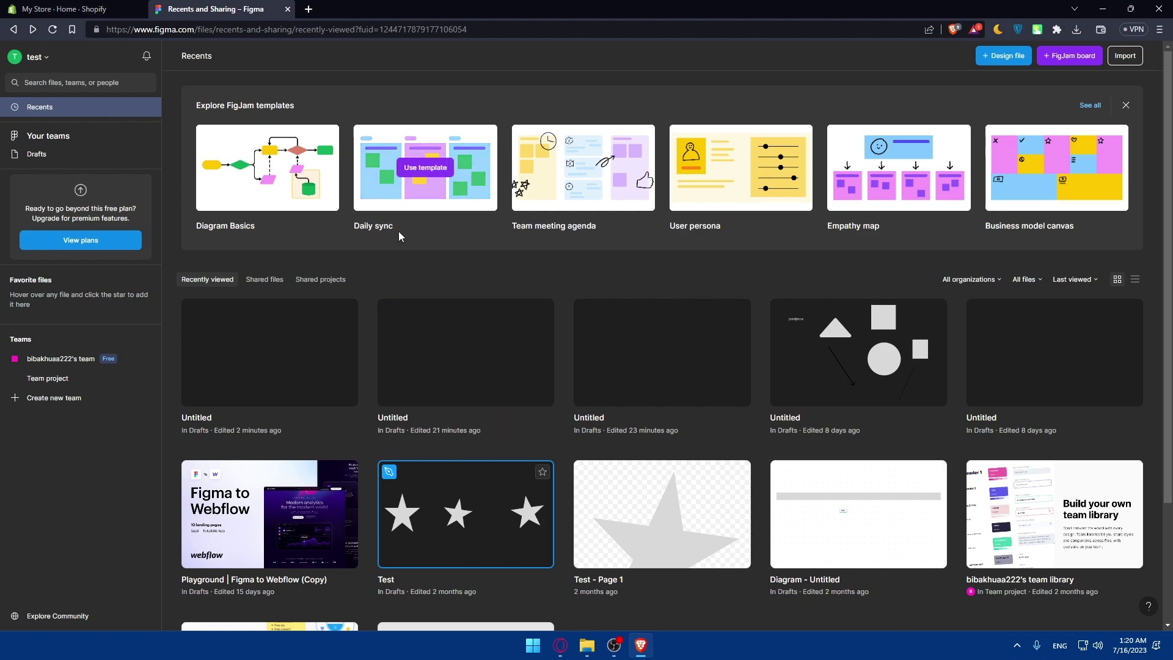
click(84, 10)
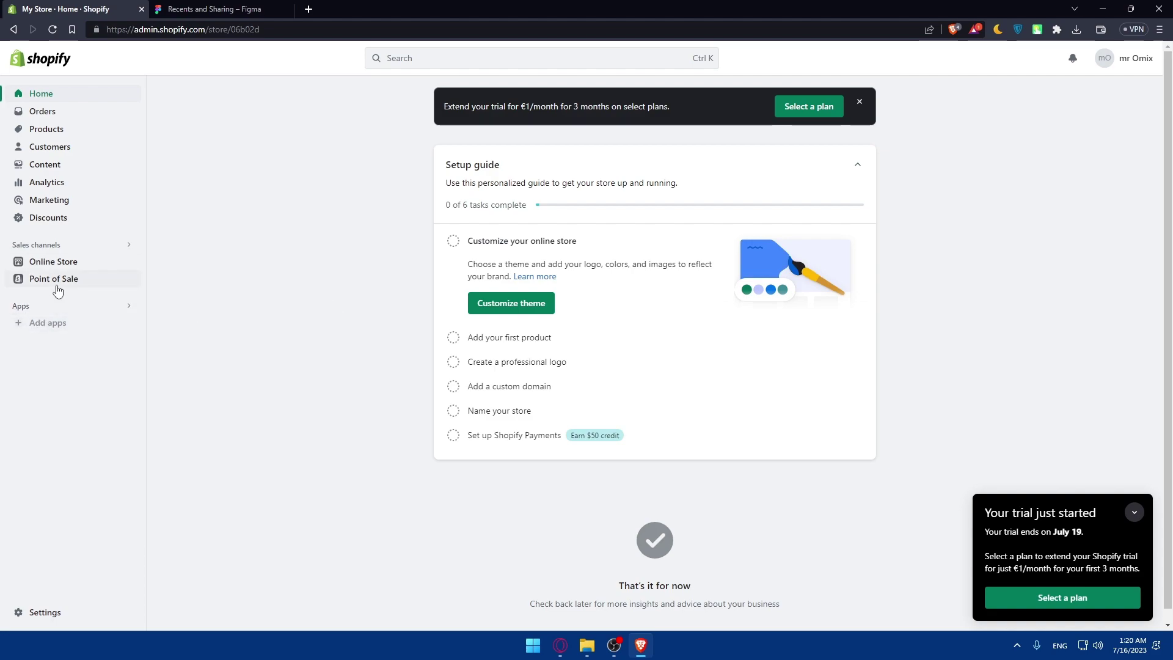
click(57, 262)
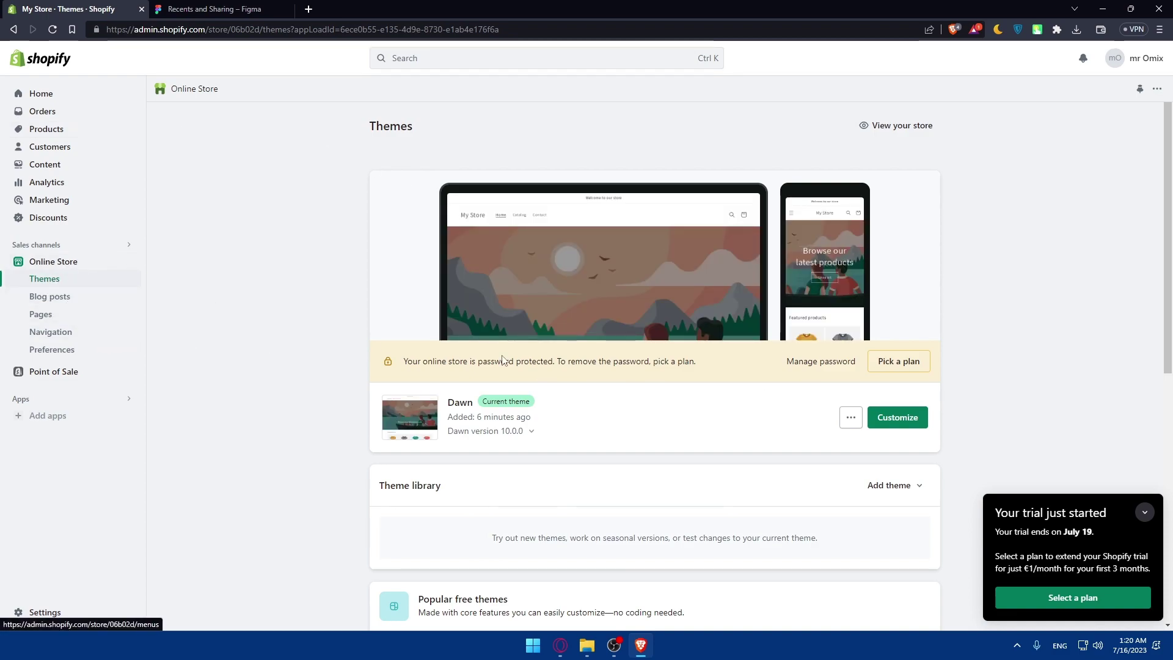
click(893, 125)
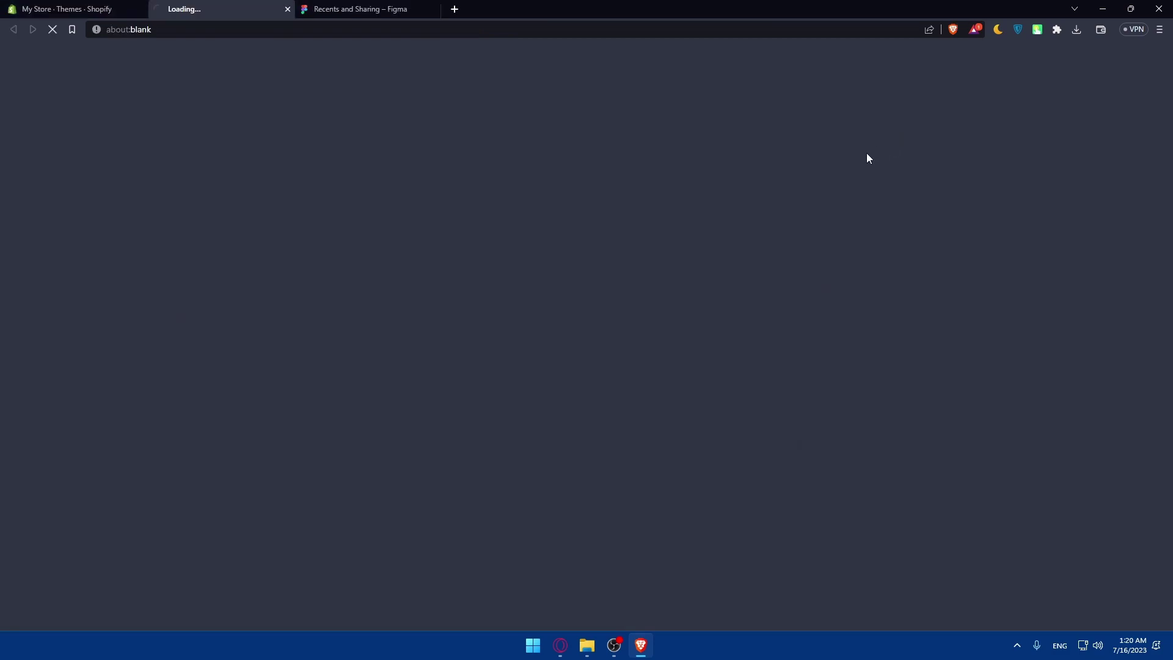
scroll(486, 225, down, 7)
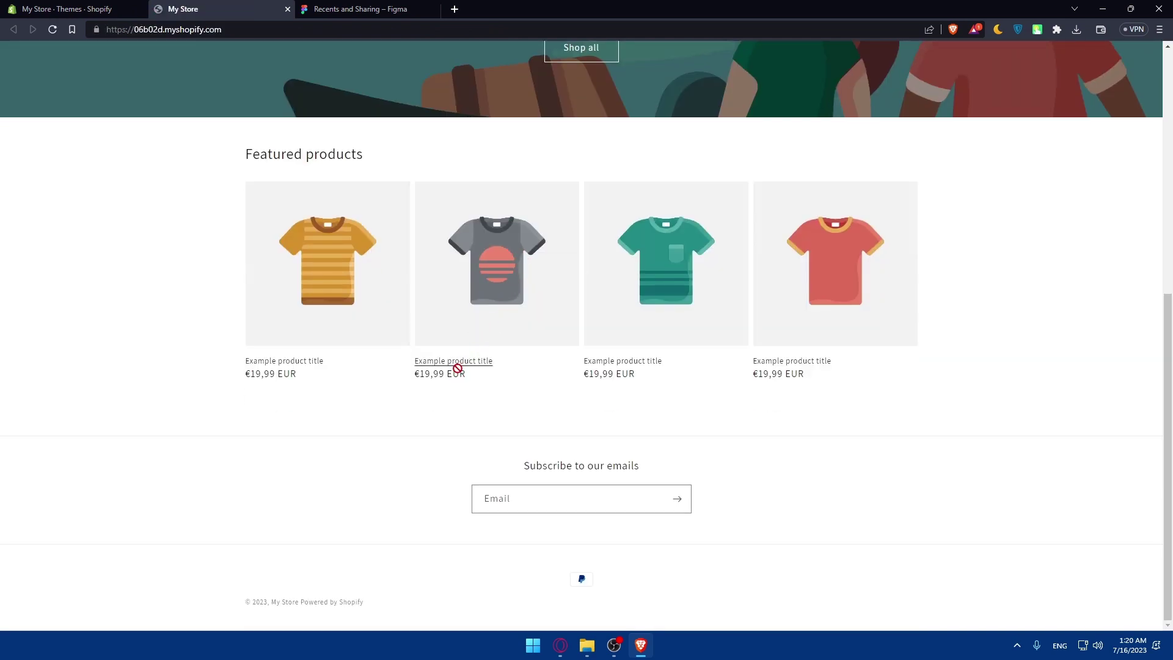
scroll(453, 351, up, 7)
click(288, 9)
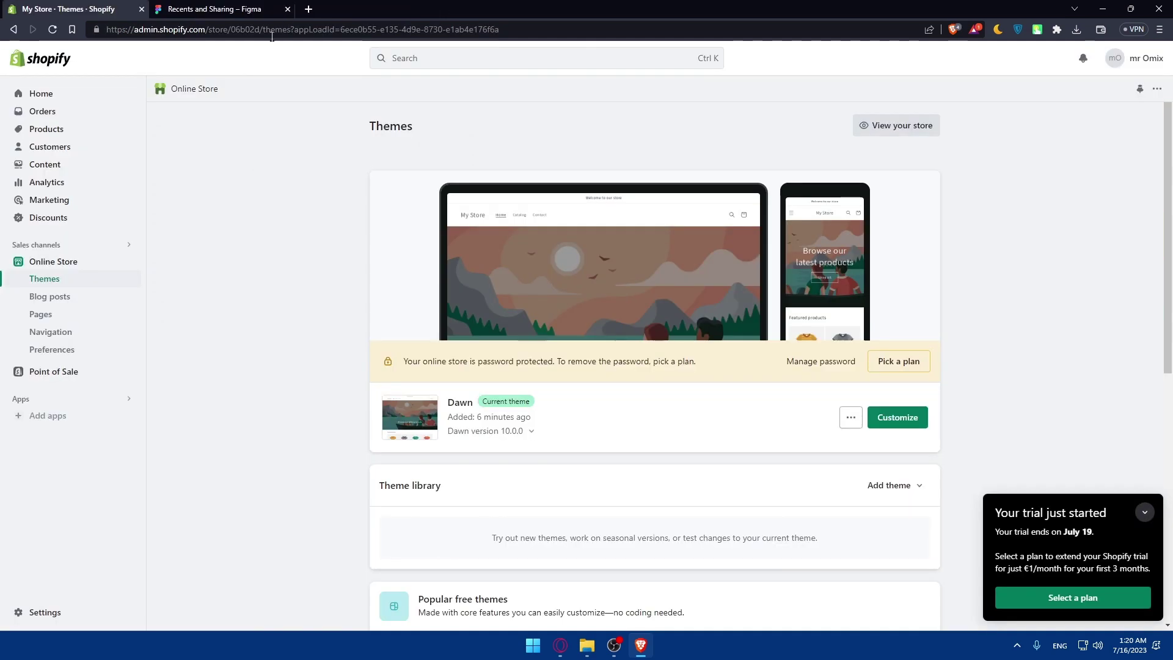